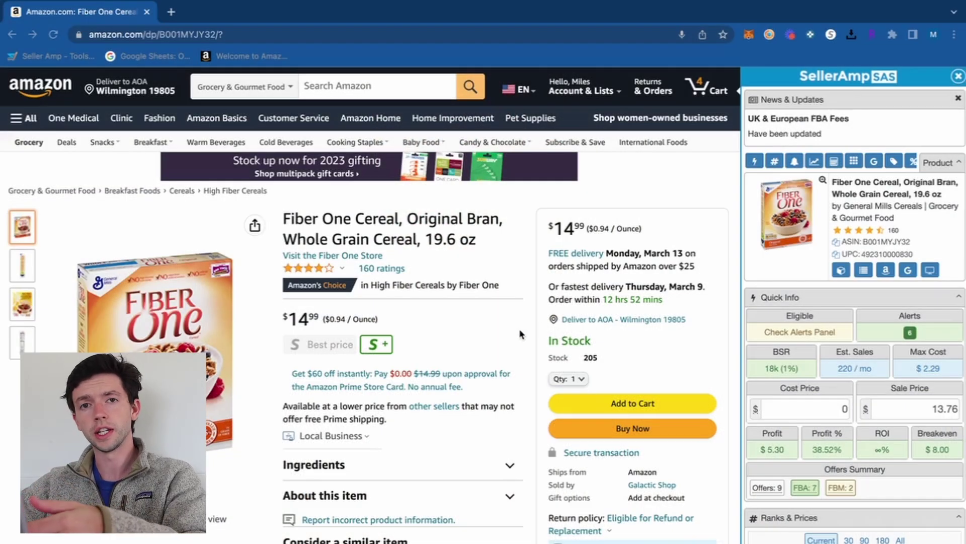
Widen the SellerAmp side panel beside the Fiber One Cereal product page
{"action": "left_click", "coordinate": [743, 447]}
{"action": "left_click_drag", "start_coordinate": [739, 442], "coordinate": [697, 441]}
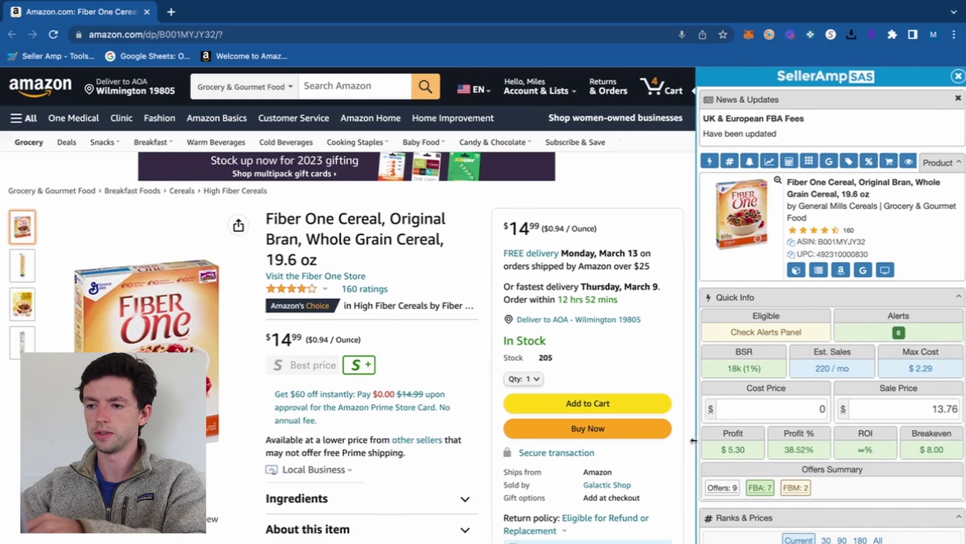
Hide all price, rating, review and offer series on the Keepa price history graph, leaving only Sales Rank displayed
{"action": "scroll", "coordinate": [428, 414], "scroll_direction": "down", "scroll_amount": 20}
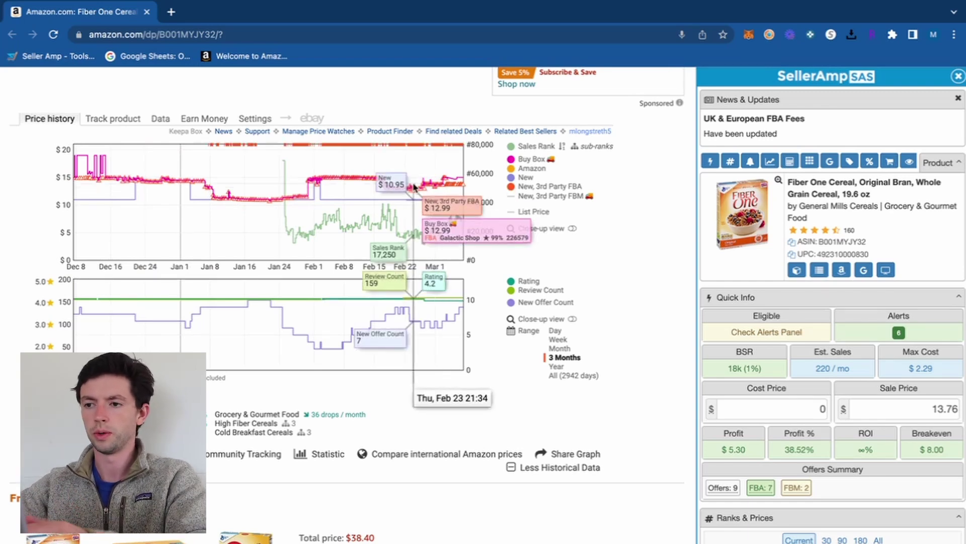
{"action": "left_click", "coordinate": [535, 146]}
{"action": "left_click", "coordinate": [531, 159]}
{"action": "left_click", "coordinate": [526, 168]}
{"action": "left_click", "coordinate": [526, 177]}
{"action": "left_click", "coordinate": [526, 186]}
{"action": "left_click", "coordinate": [526, 196]}
{"action": "left_click", "coordinate": [526, 281]}
{"action": "left_click", "coordinate": [526, 290]}
{"action": "left_click", "coordinate": [535, 302]}
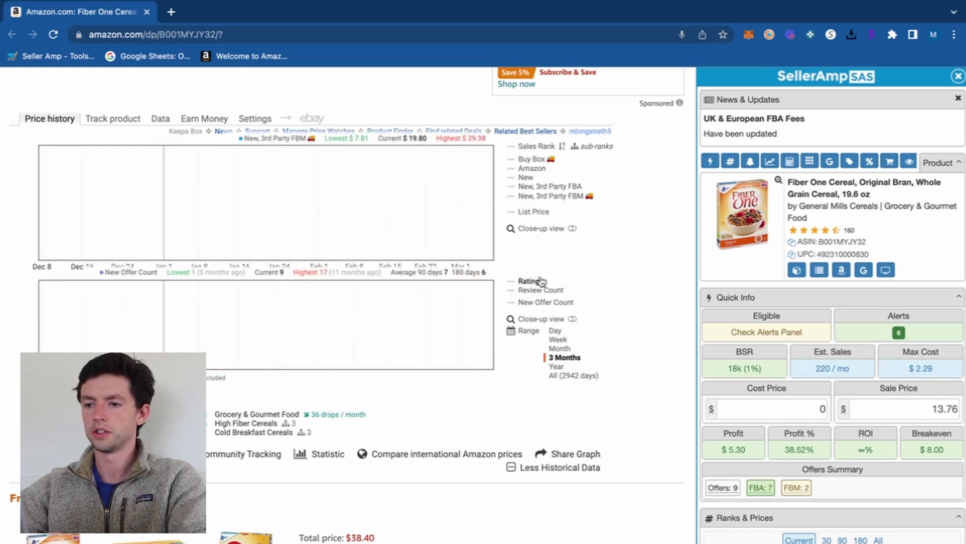
{"action": "left_click", "coordinate": [536, 147]}
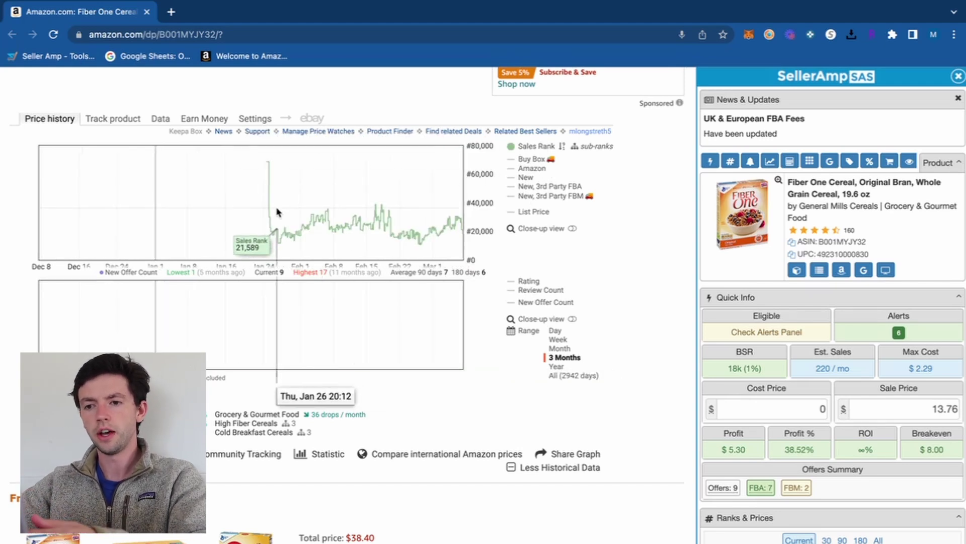
Compare the sales rank over the full 2942-day history with the past year, leaving the graph range on Year
{"action": "left_click", "coordinate": [559, 375]}
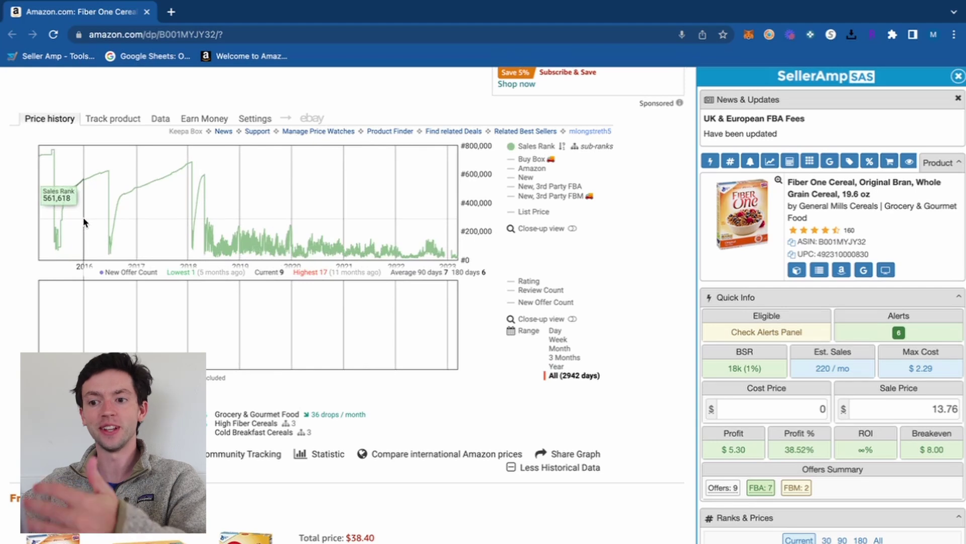
{"action": "left_click", "coordinate": [558, 366]}
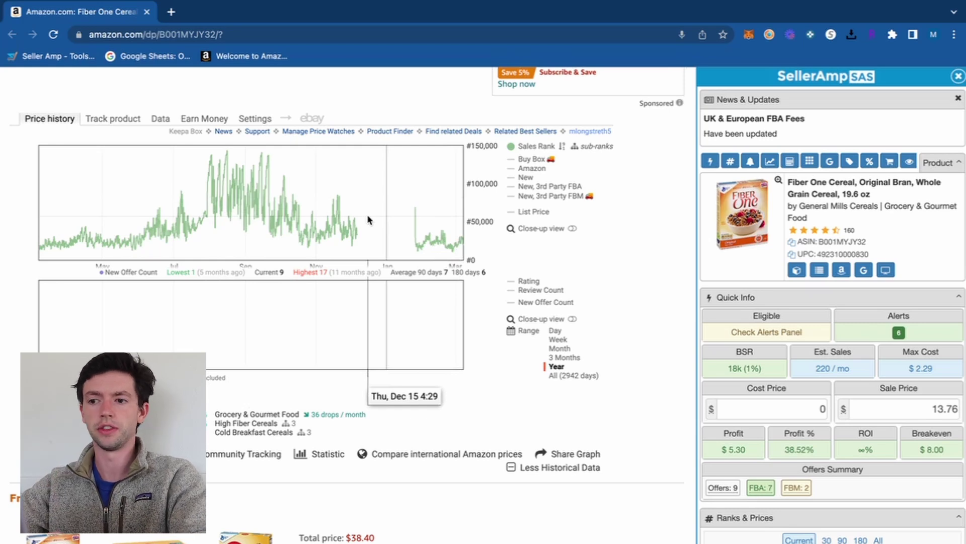
{"action": "left_click", "coordinate": [574, 375]}
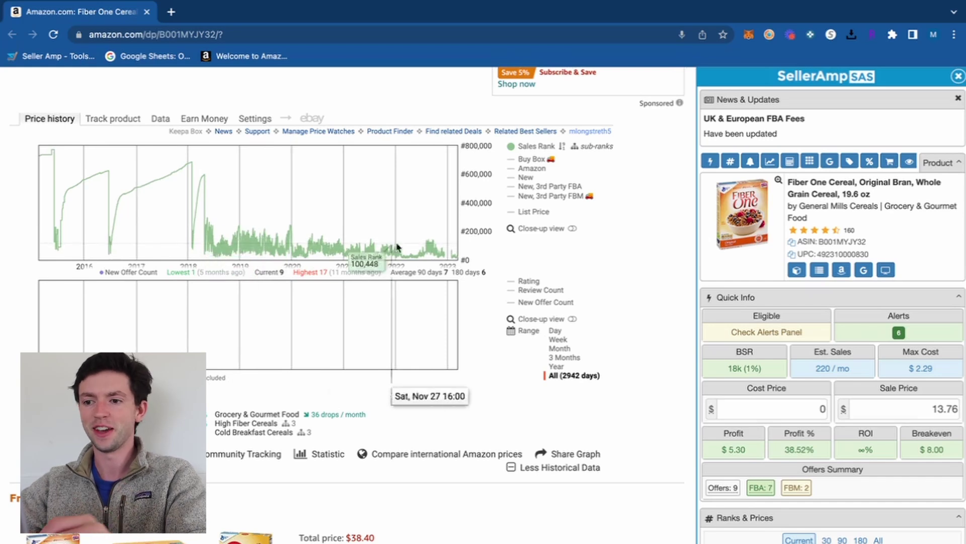
{"action": "left_click", "coordinate": [562, 366]}
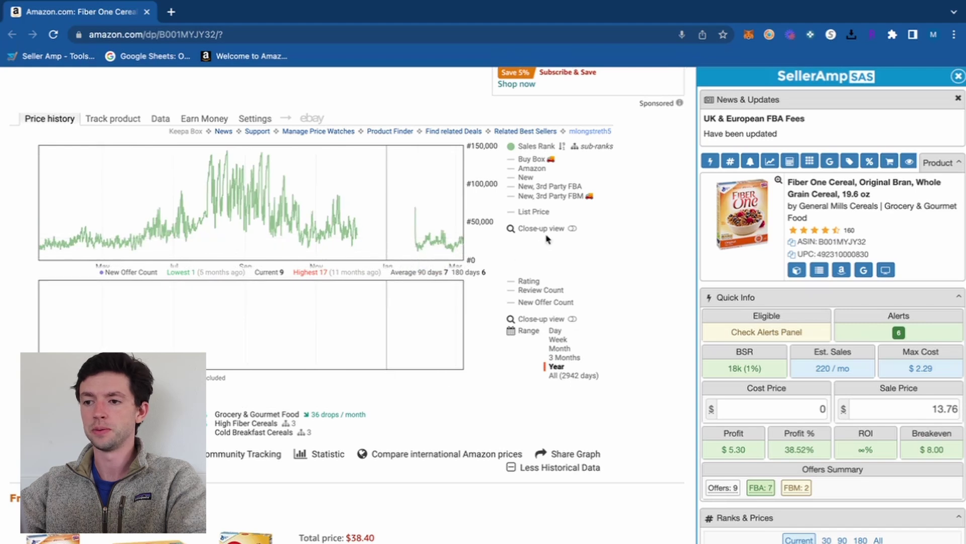
Add the Buy Box, Amazon and New, 3rd Party FBA series to the graph, showing New only briefly for comparison
{"action": "left_click", "coordinate": [538, 160]}
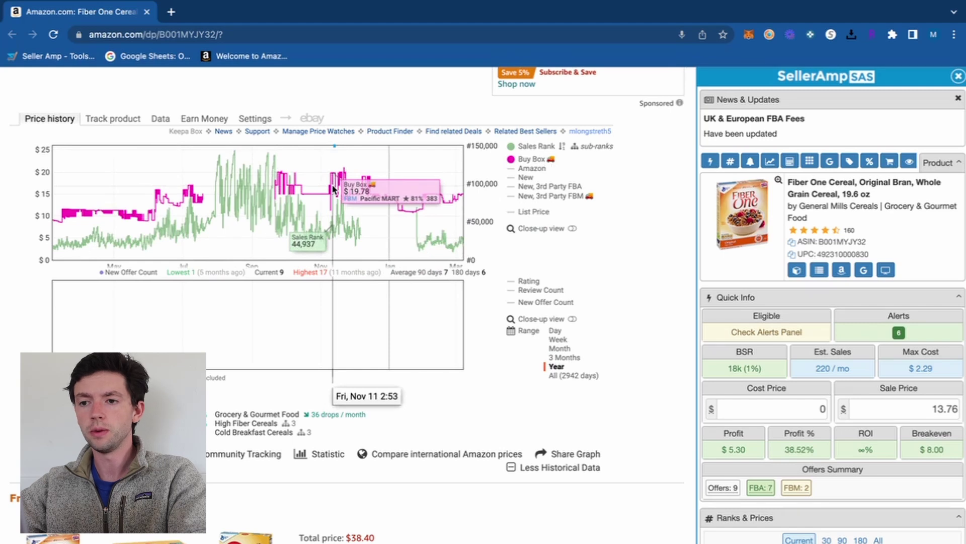
{"action": "scroll", "coordinate": [457, 200], "scroll_direction": "up", "scroll_amount": 15}
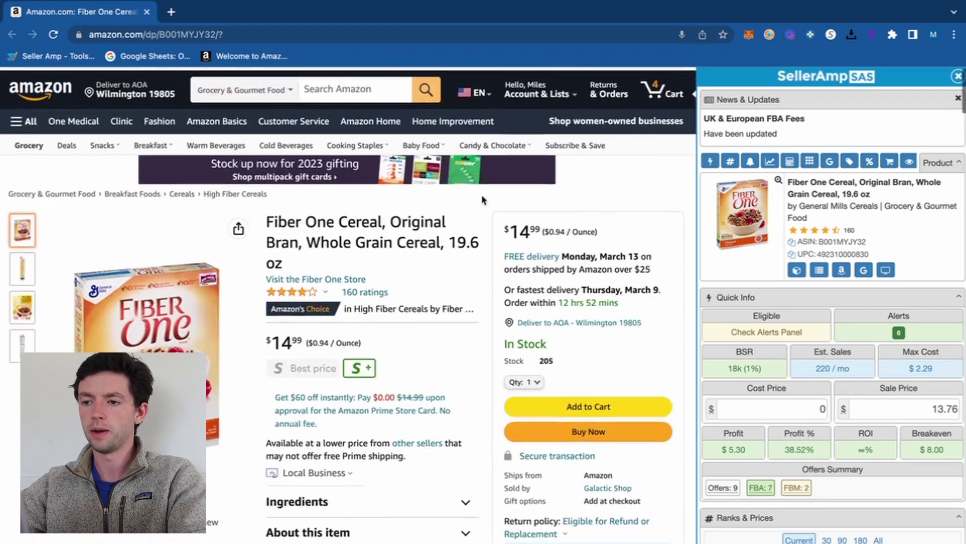
{"action": "scroll", "coordinate": [540, 282], "scroll_direction": "down", "scroll_amount": 15}
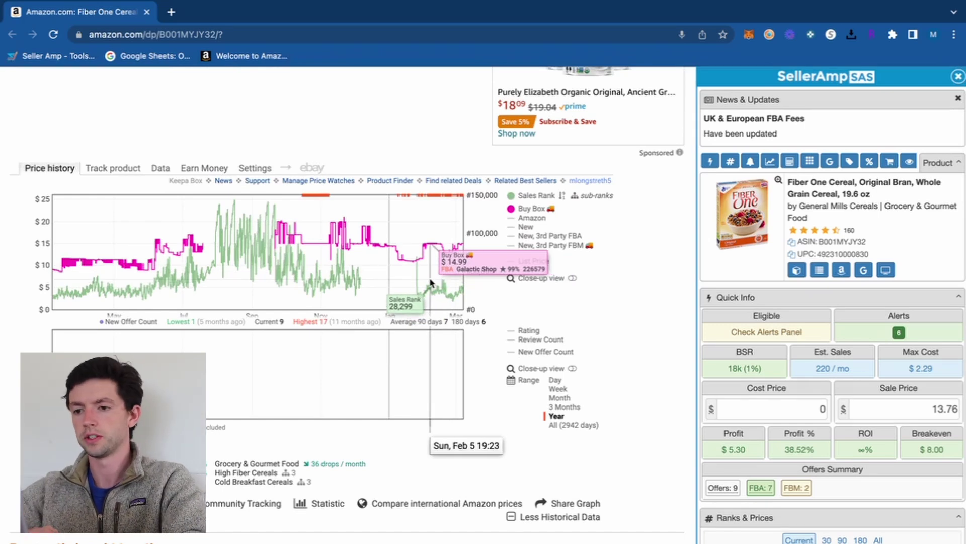
{"action": "left_click", "coordinate": [537, 218]}
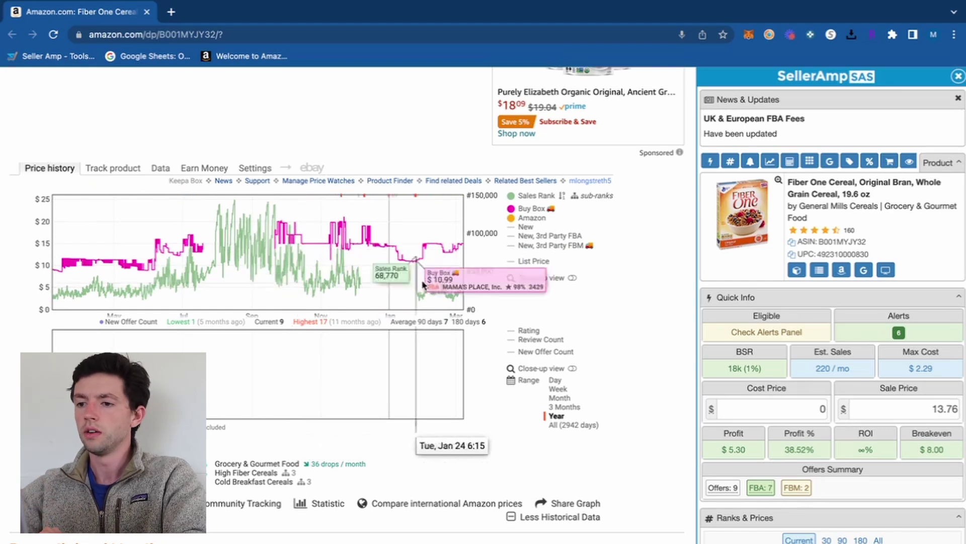
{"action": "left_click", "coordinate": [525, 227]}
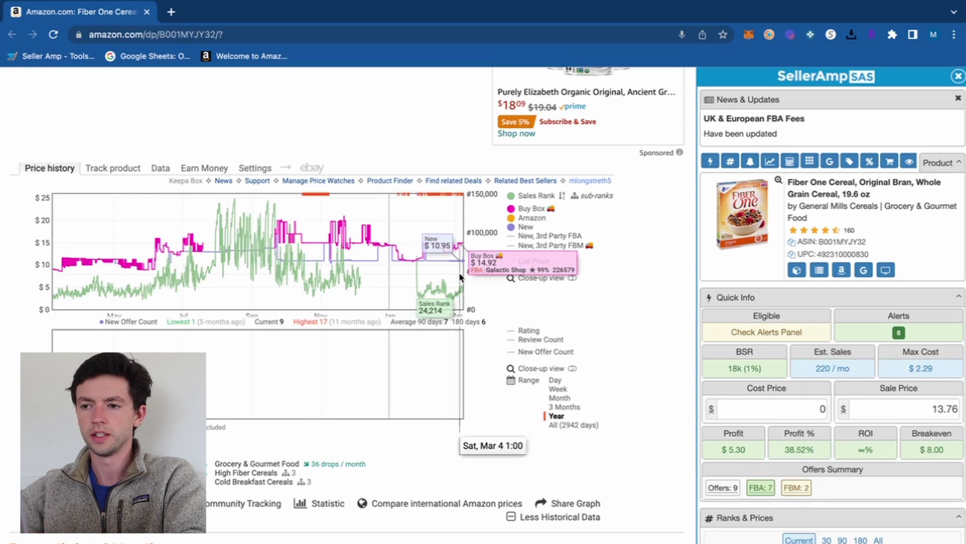
{"action": "left_click", "coordinate": [526, 227]}
{"action": "left_click", "coordinate": [527, 236]}
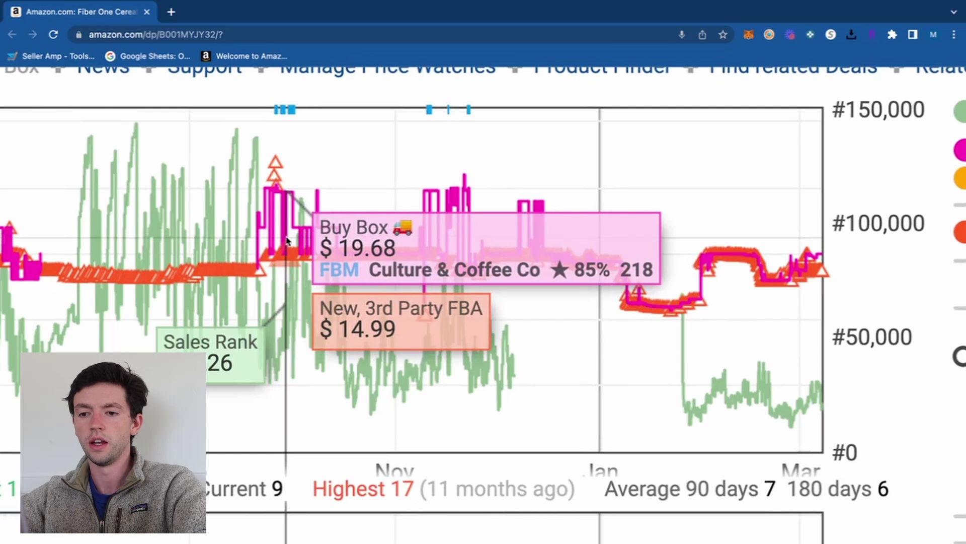
Examine the New, 3rd Party FBM prices on the graph and hide that series again
{"action": "scroll", "coordinate": [287, 241], "scroll_direction": "down", "scroll_amount": 8}
{"action": "scroll", "coordinate": [287, 240], "scroll_direction": "up", "scroll_amount": 9}
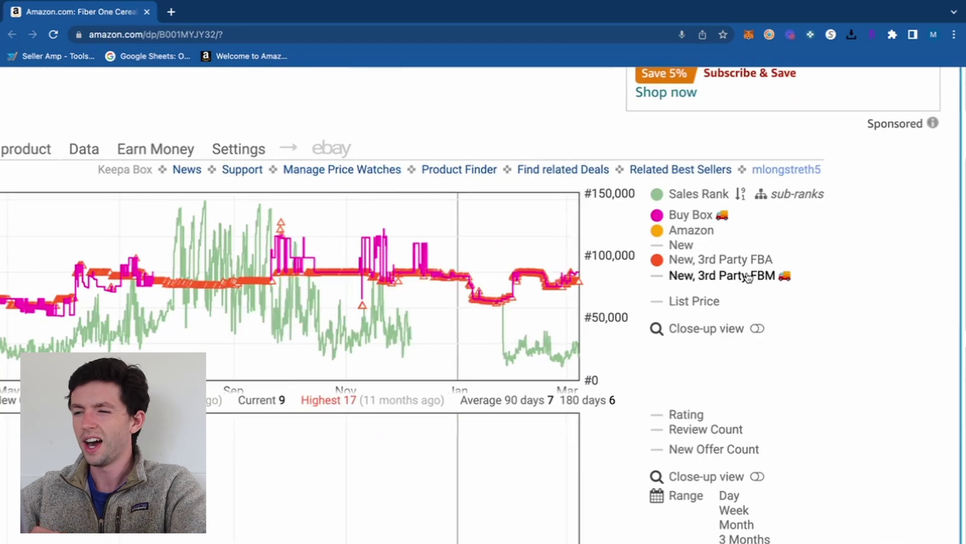
{"action": "left_click", "coordinate": [740, 275]}
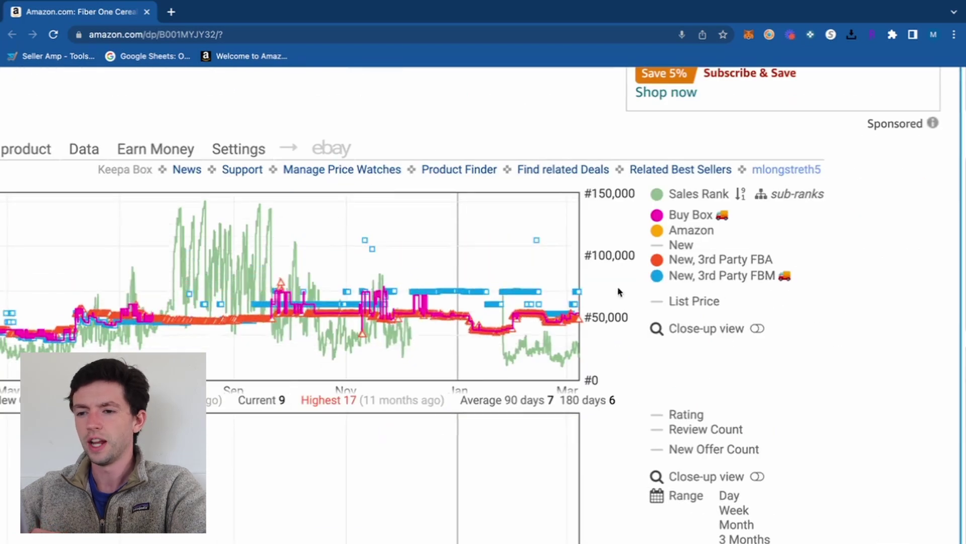
{"action": "left_click", "coordinate": [735, 275]}
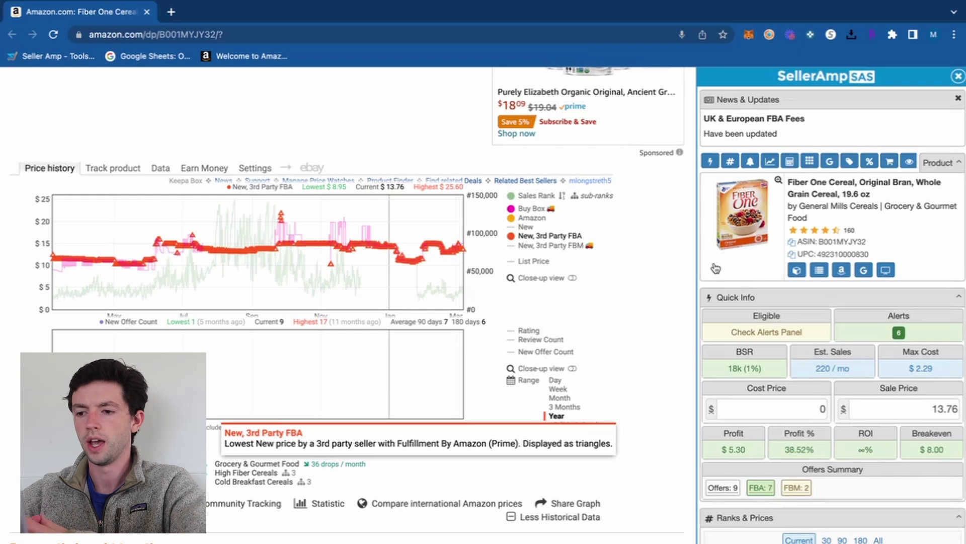
Check the Review Count and Rating curves on the lower graph, and replace them with the New Offer Count
{"action": "scroll", "coordinate": [503, 271], "scroll_direction": "down", "scroll_amount": 1}
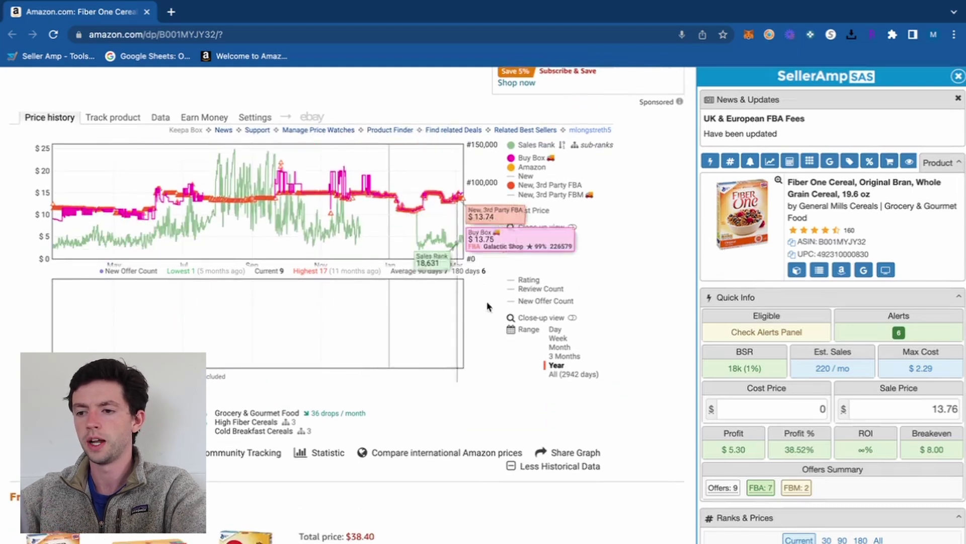
{"action": "left_click", "coordinate": [538, 288]}
{"action": "left_click", "coordinate": [527, 280]}
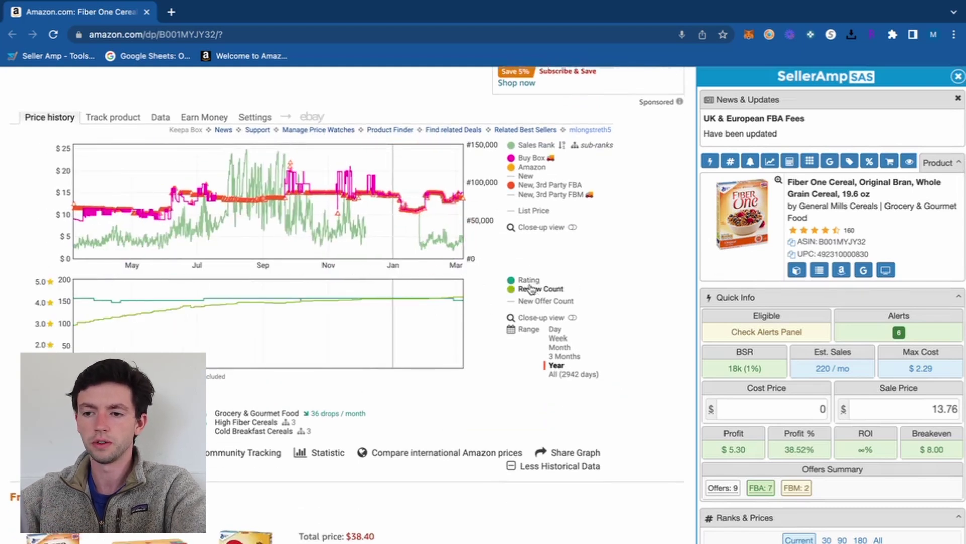
{"action": "left_click", "coordinate": [525, 282]}
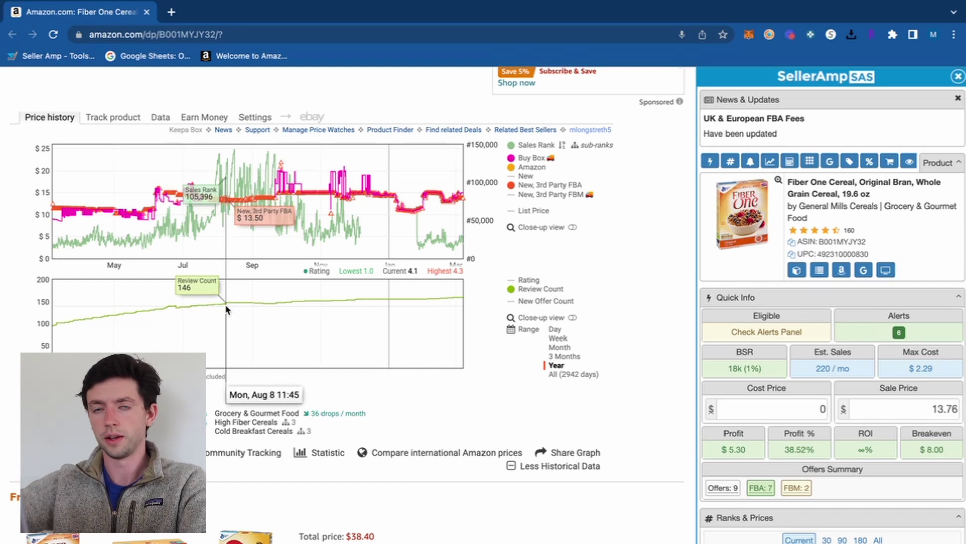
{"action": "left_click", "coordinate": [541, 289]}
{"action": "left_click", "coordinate": [547, 301]}
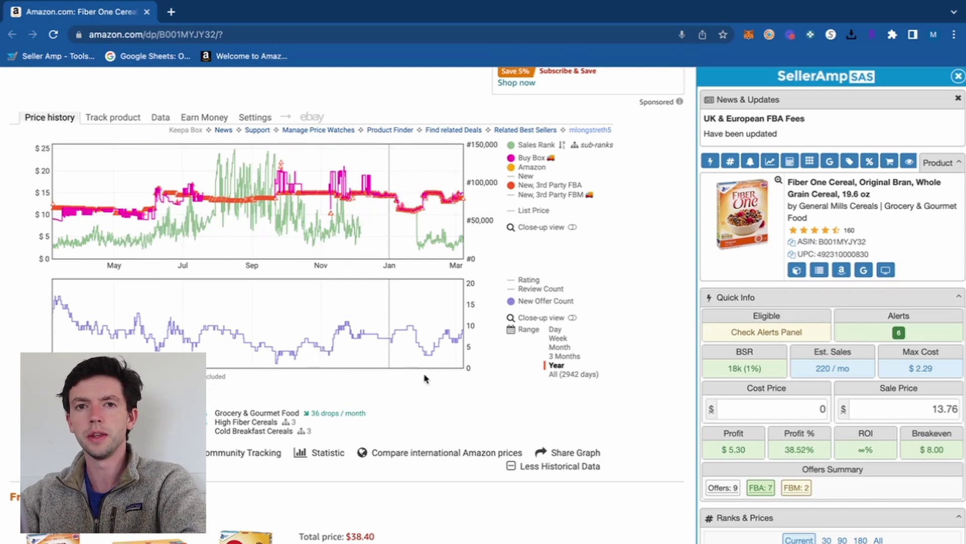
Examine the sales rank and Buy Box averages in Keepa's product details data
{"action": "left_click", "coordinate": [161, 120]}
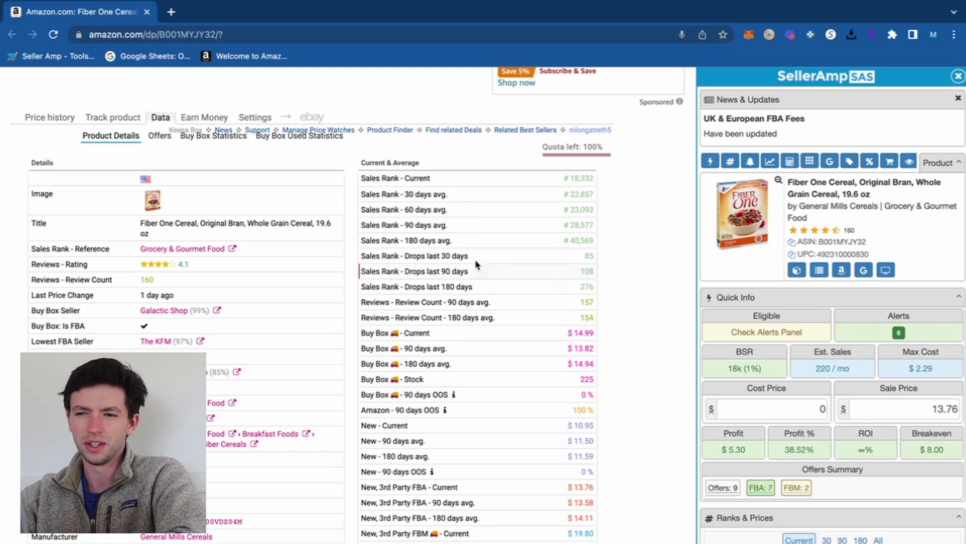
{"action": "scroll", "coordinate": [476, 294], "scroll_direction": "down", "scroll_amount": 2}
{"action": "scroll", "coordinate": [457, 319], "scroll_direction": "up", "scroll_amount": 2}
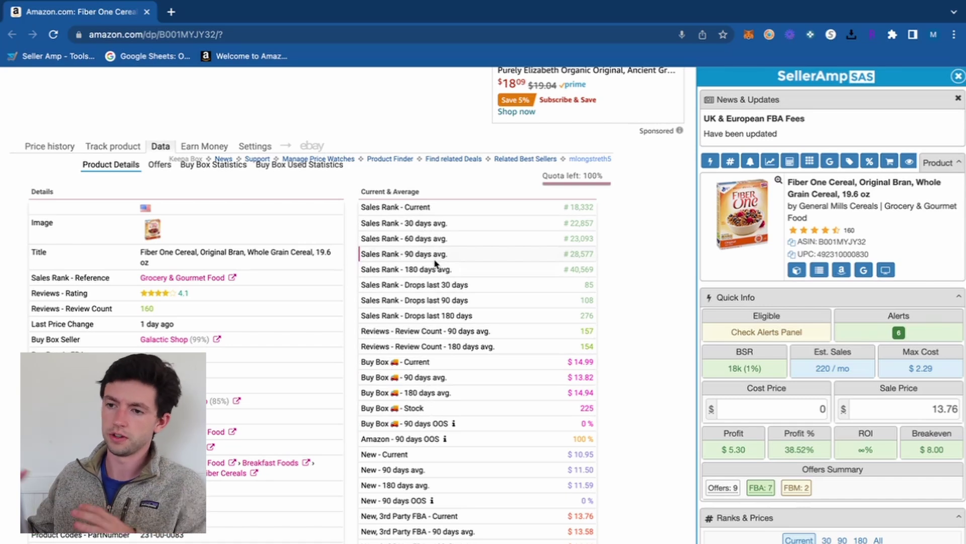
Return to the Keepa price history graph and set its range to 3 Months
{"action": "left_click", "coordinate": [74, 150]}
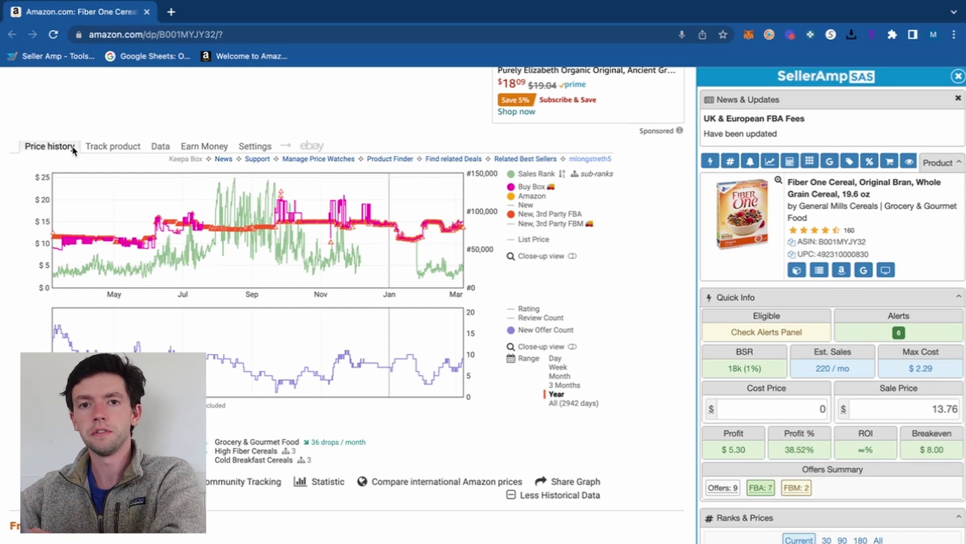
{"action": "left_click", "coordinate": [549, 386]}
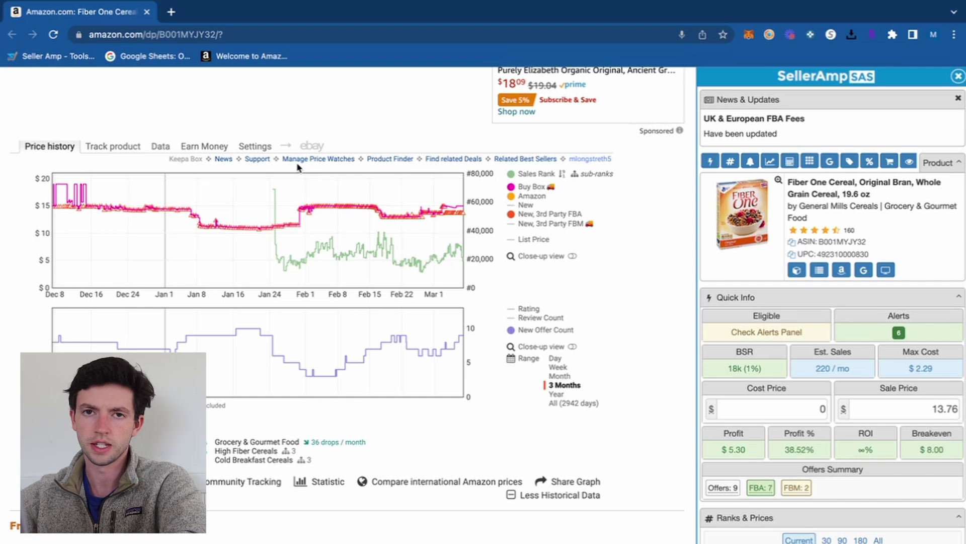
Set the cost price to $2 in SellerAmp's Quick Info section
{"action": "scroll", "coordinate": [491, 297], "scroll_direction": "up", "scroll_amount": 20}
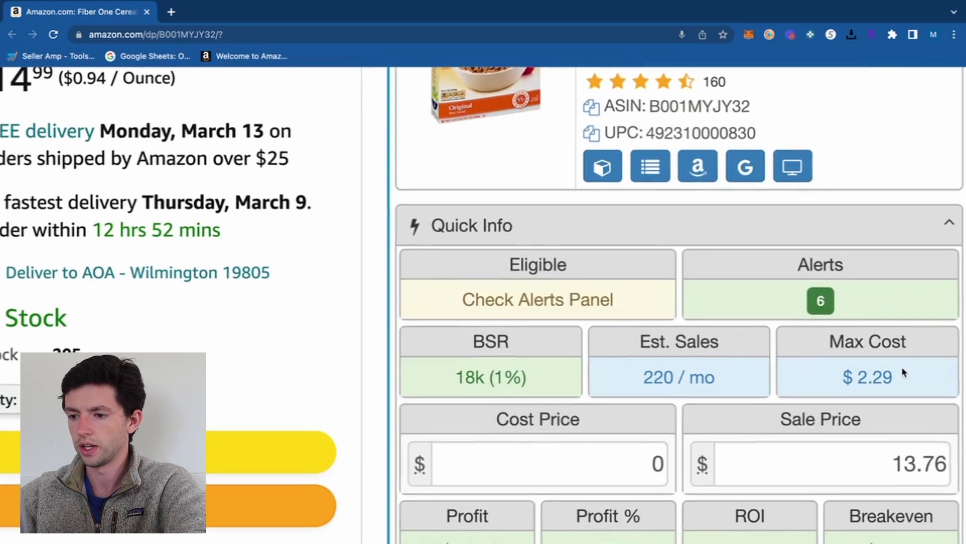
{"action": "left_click", "coordinate": [808, 408]}
{"action": "type", "text": "2"}
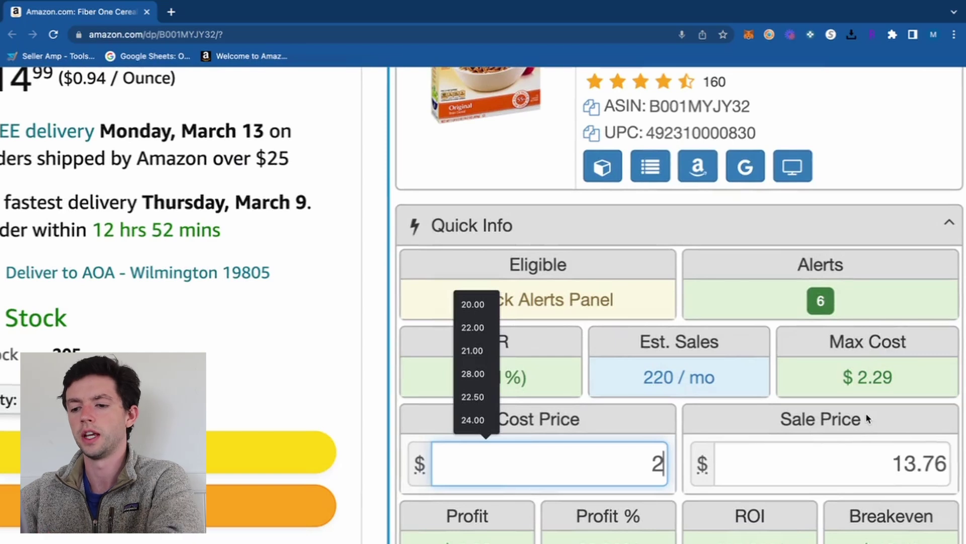
{"action": "key", "text": "super+minus"}
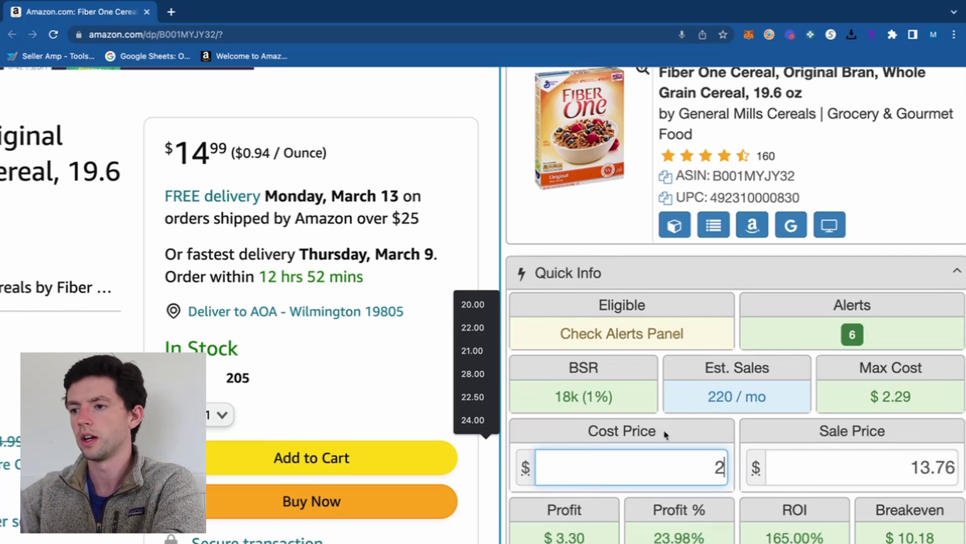
Display the product's feature descriptions from the SellerAmp product section
{"action": "key", "text": "ctrl+0"}
{"action": "scroll", "coordinate": [952, 185], "scroll_direction": "up", "scroll_amount": 5}
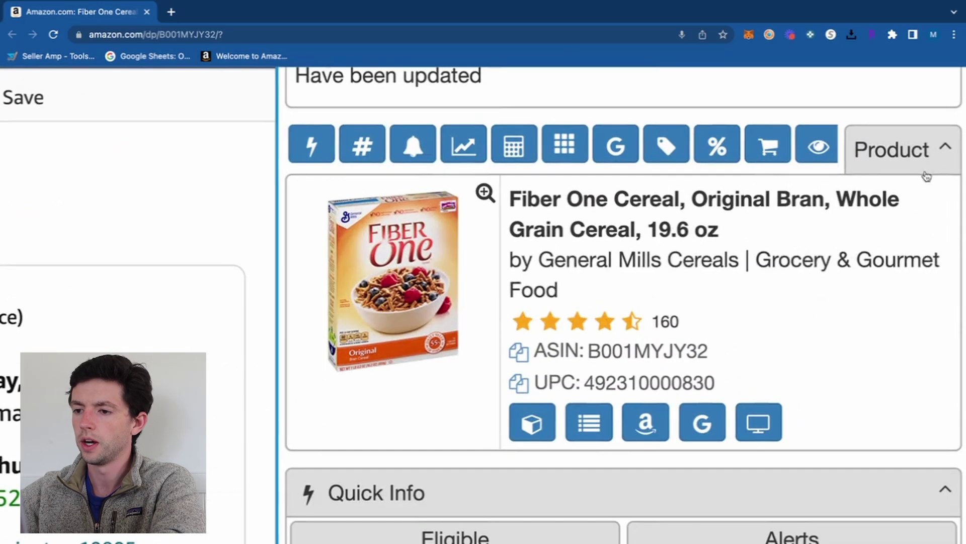
{"action": "mouse_move", "coordinate": [797, 270]}
{"action": "scroll", "coordinate": [535, 424], "scroll_direction": "down", "scroll_amount": 2}
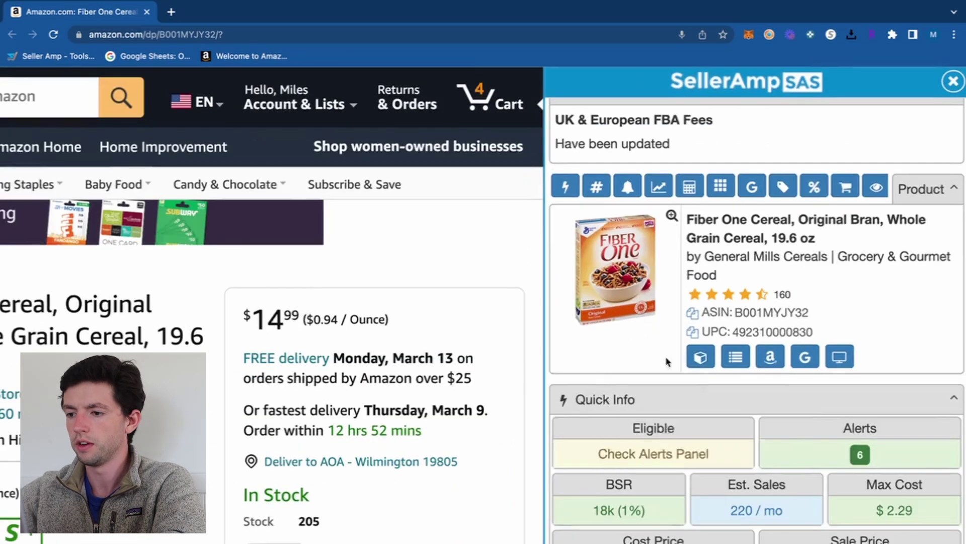
{"action": "mouse_move", "coordinate": [737, 357]}
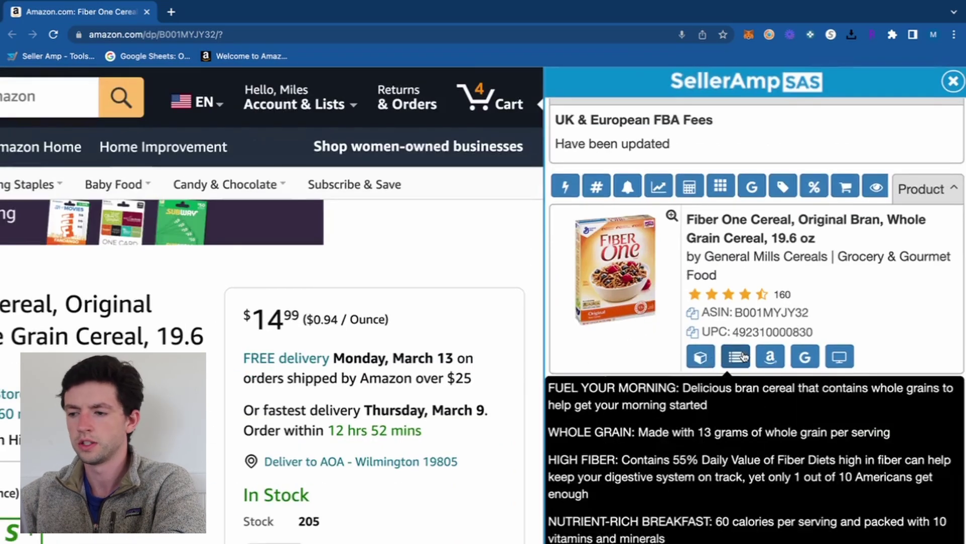
Open the product's Amazon page and a Google search for its title in separate tabs from SellerAmp
{"action": "left_click", "coordinate": [769, 356]}
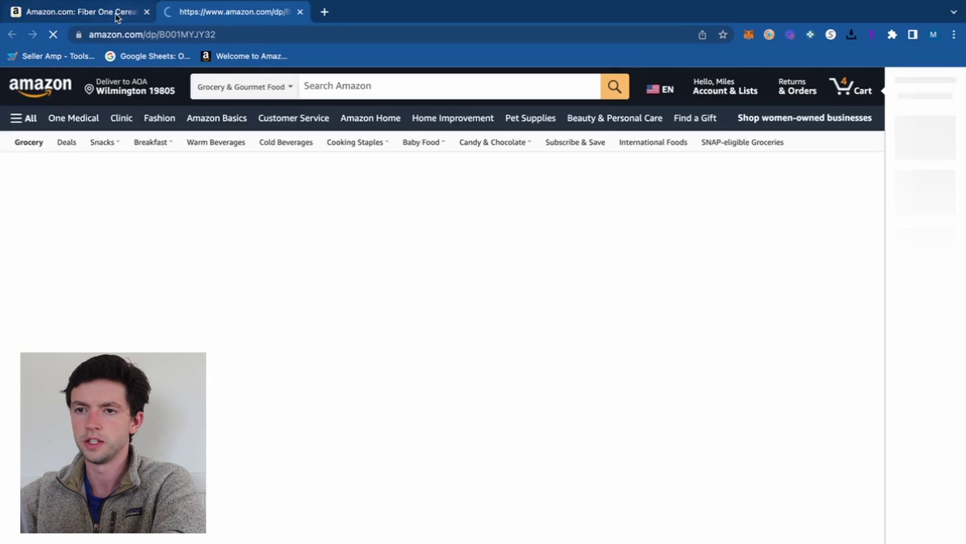
{"action": "left_click", "coordinate": [117, 14]}
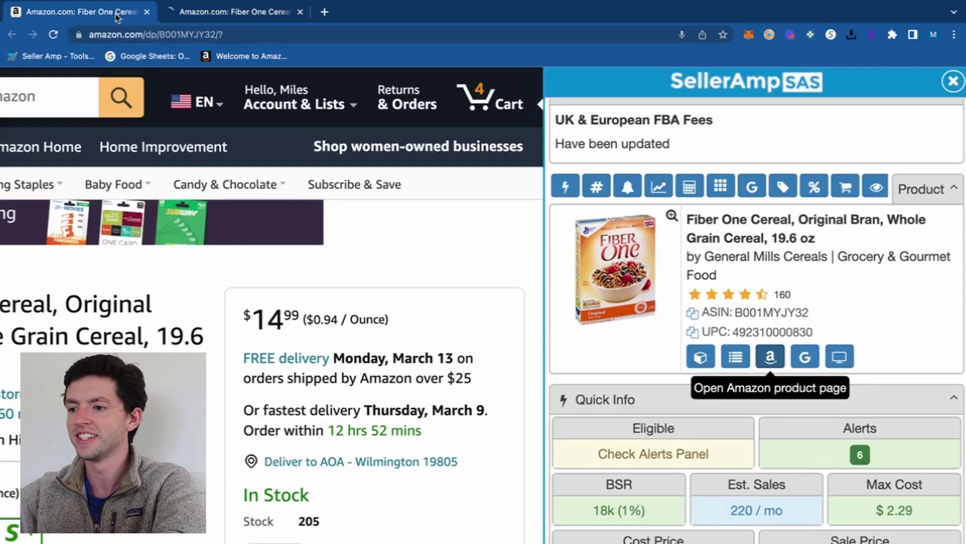
{"action": "left_click", "coordinate": [802, 357]}
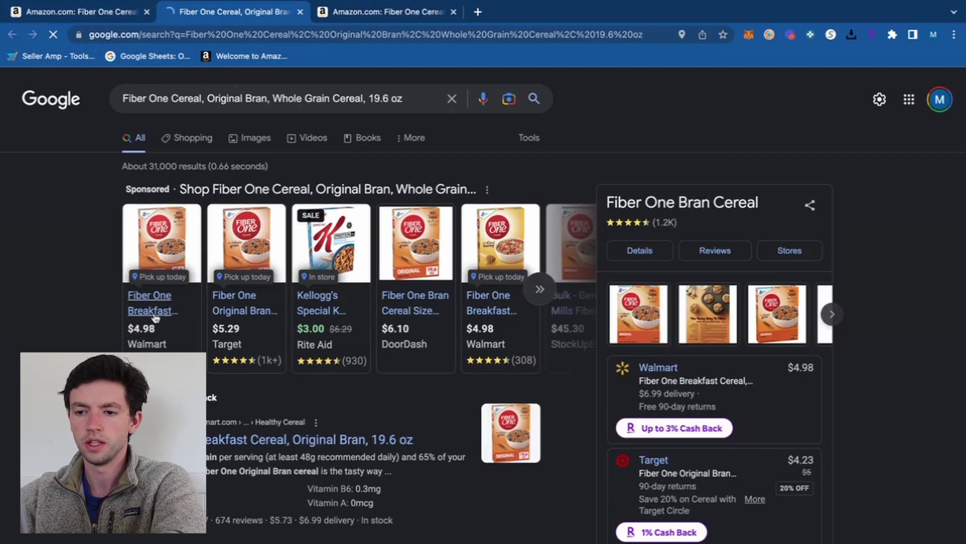
{"action": "mouse_move", "coordinate": [342, 306]}
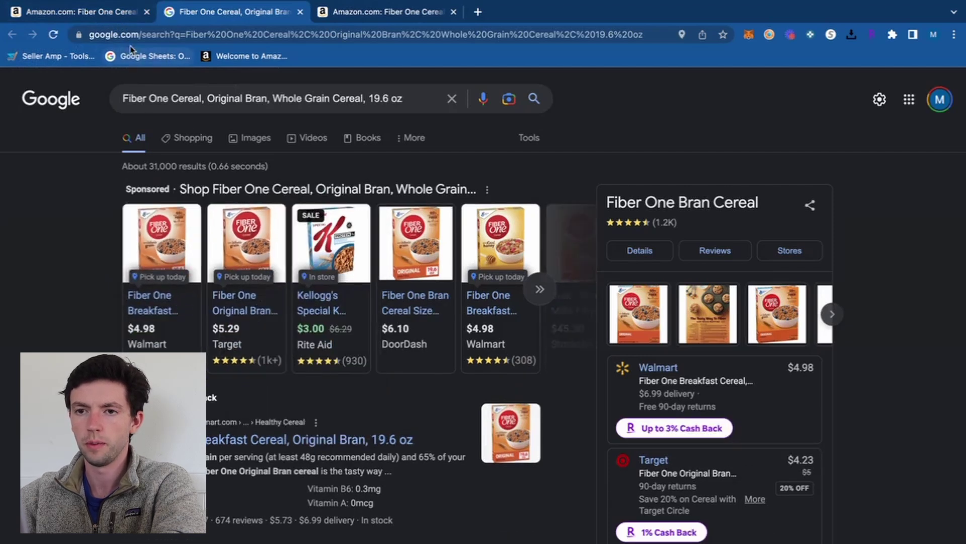
Return to the Fiber One listing on Amazon and set SellerAmp's cost price to $5
{"action": "left_click", "coordinate": [115, 20]}
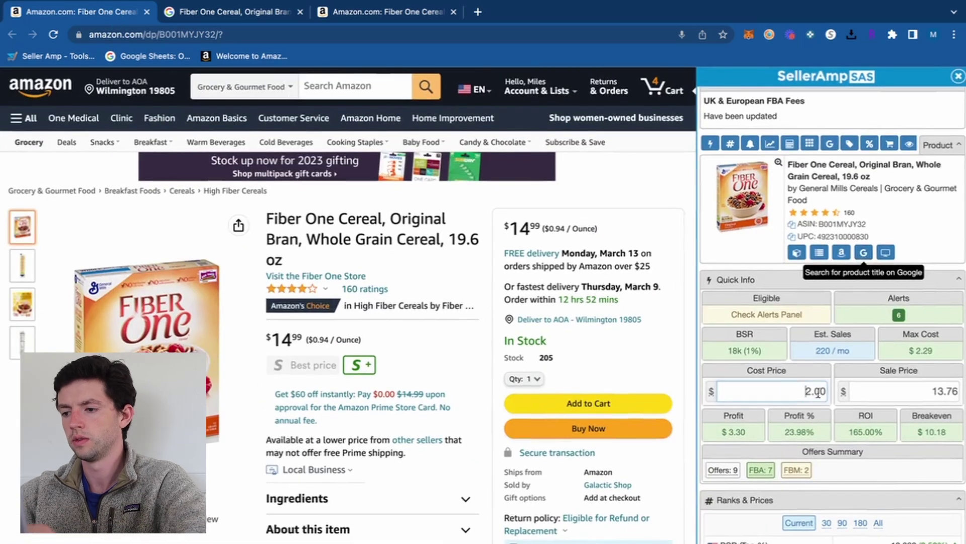
{"action": "triple_click", "coordinate": [818, 393]}
{"action": "key", "text": "BackSpace"}
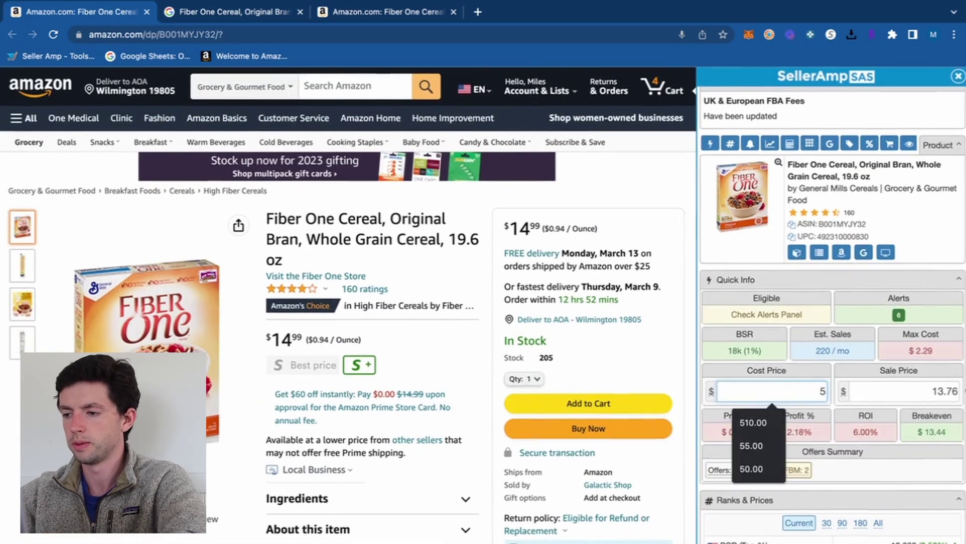
{"action": "type", "text": "5"}
{"action": "scroll", "coordinate": [818, 392], "scroll_direction": "up", "scroll_amount": 5}
{"action": "scroll", "coordinate": [708, 375], "scroll_direction": "down", "scroll_amount": 5}
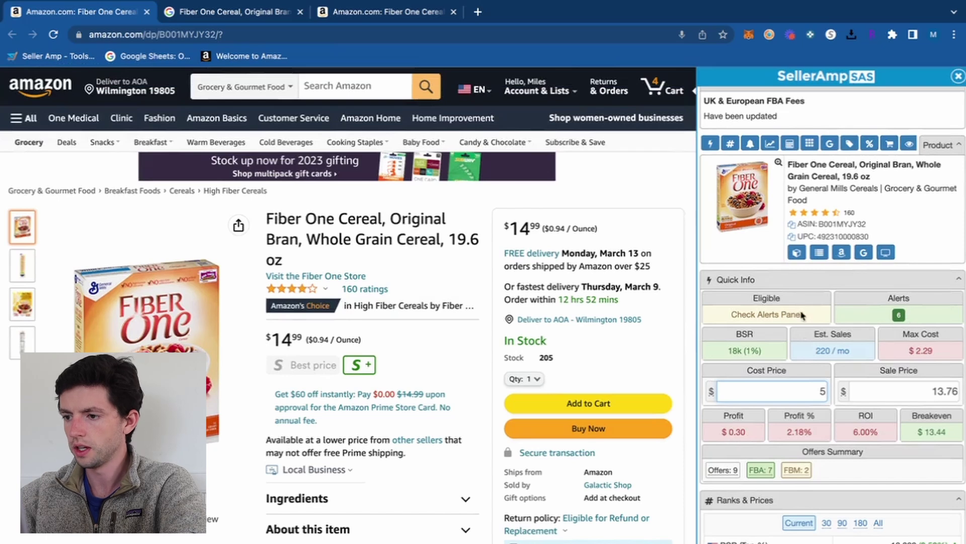
Open the product in the SAS Web App and return to its Amazon listing
{"action": "left_click", "coordinate": [887, 253]}
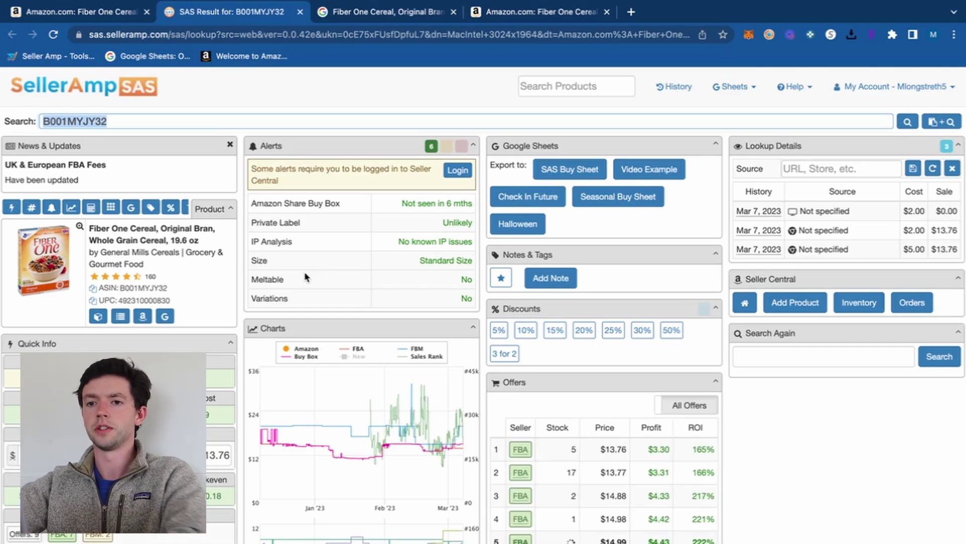
{"action": "left_click", "coordinate": [95, 18]}
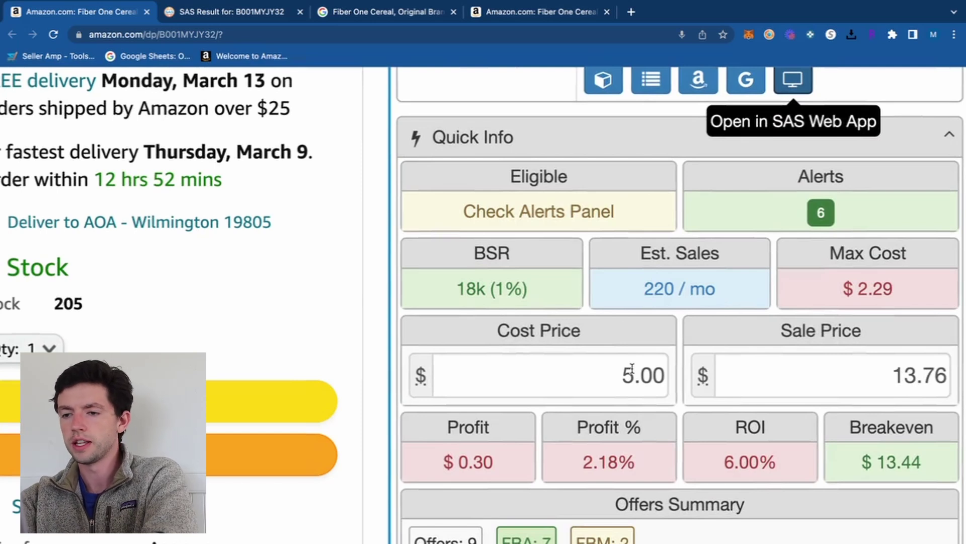
Examine the product's alerts, BSR and profit figures in SellerAmp's Quick Info, Ranks & Prices and Alerts sections
{"action": "mouse_move", "coordinate": [822, 206]}
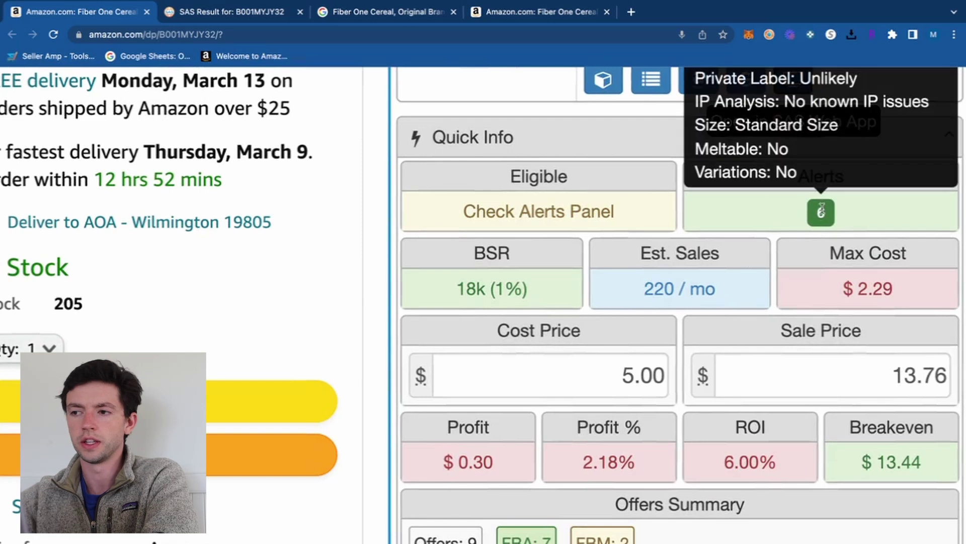
{"action": "scroll", "coordinate": [822, 212], "scroll_direction": "up", "scroll_amount": 1}
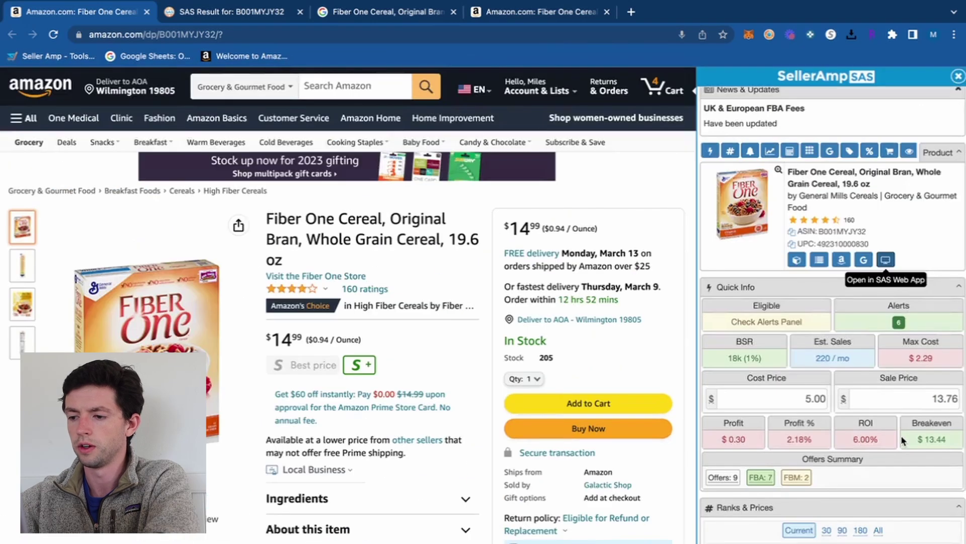
{"action": "scroll", "coordinate": [893, 422], "scroll_direction": "down", "scroll_amount": 5}
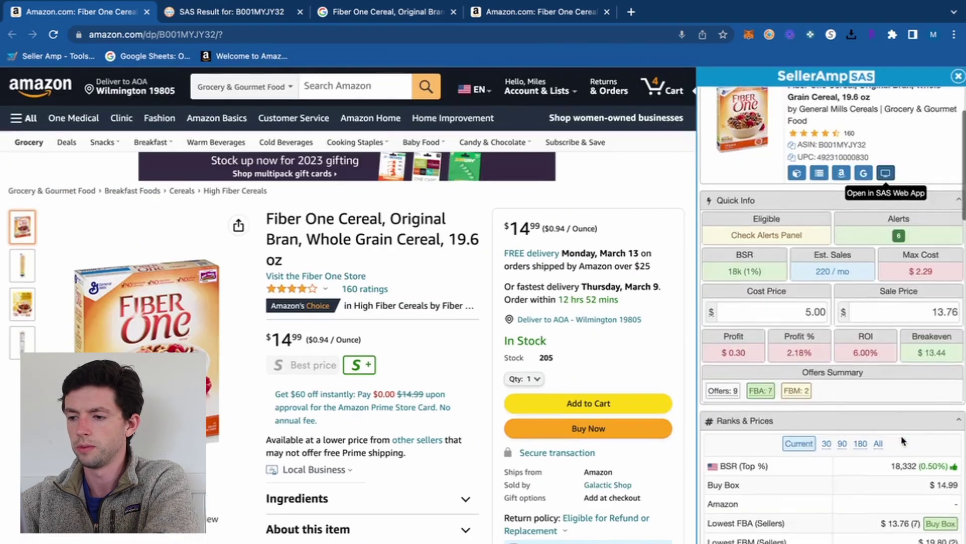
{"action": "scroll", "coordinate": [906, 322], "scroll_direction": "down", "scroll_amount": 1}
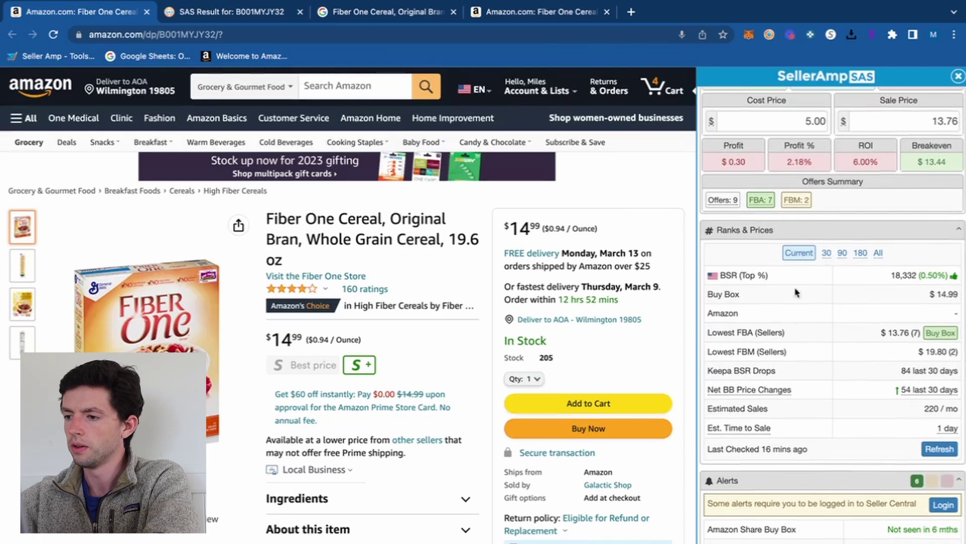
{"action": "scroll", "coordinate": [887, 304], "scroll_direction": "up", "scroll_amount": 6}
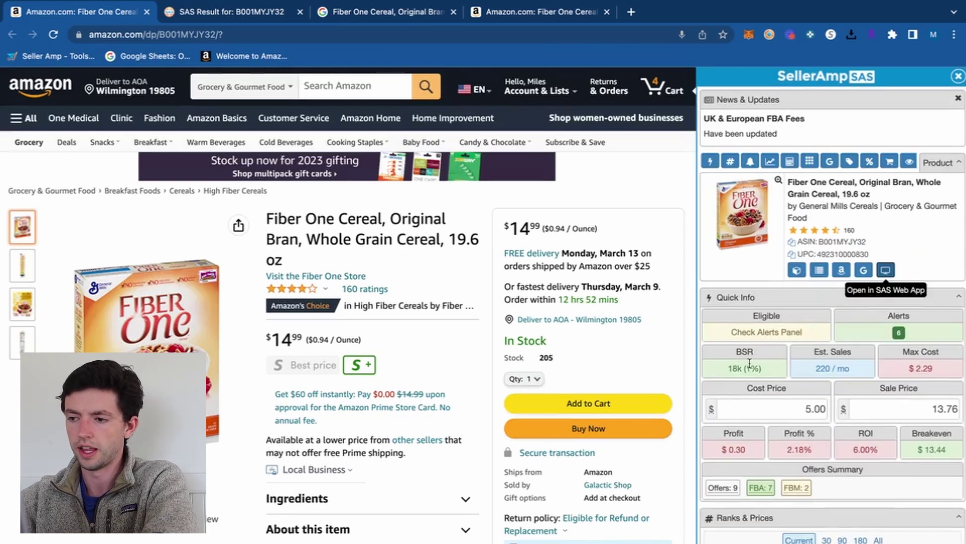
{"action": "scroll", "coordinate": [815, 376], "scroll_direction": "down", "scroll_amount": 10}
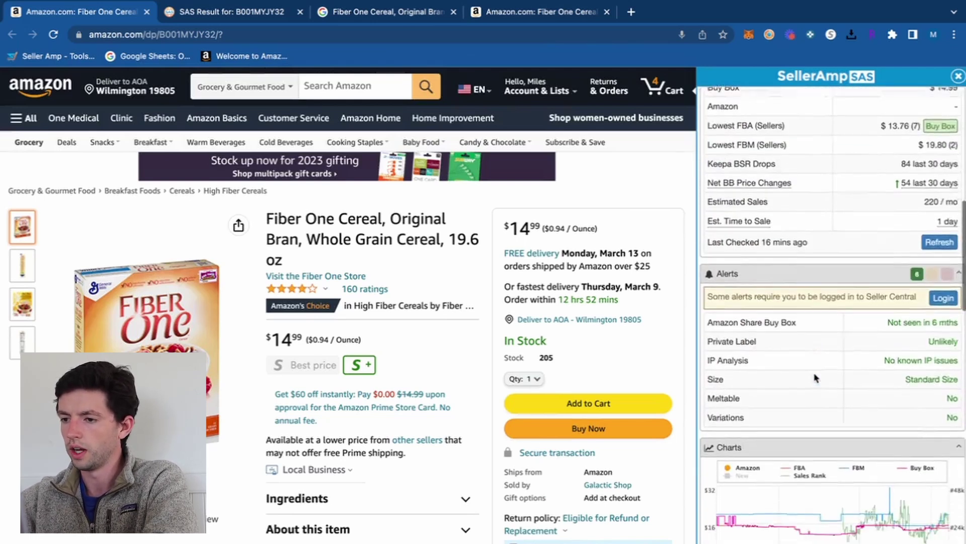
{"action": "scroll", "coordinate": [788, 233], "scroll_direction": "up", "scroll_amount": 10}
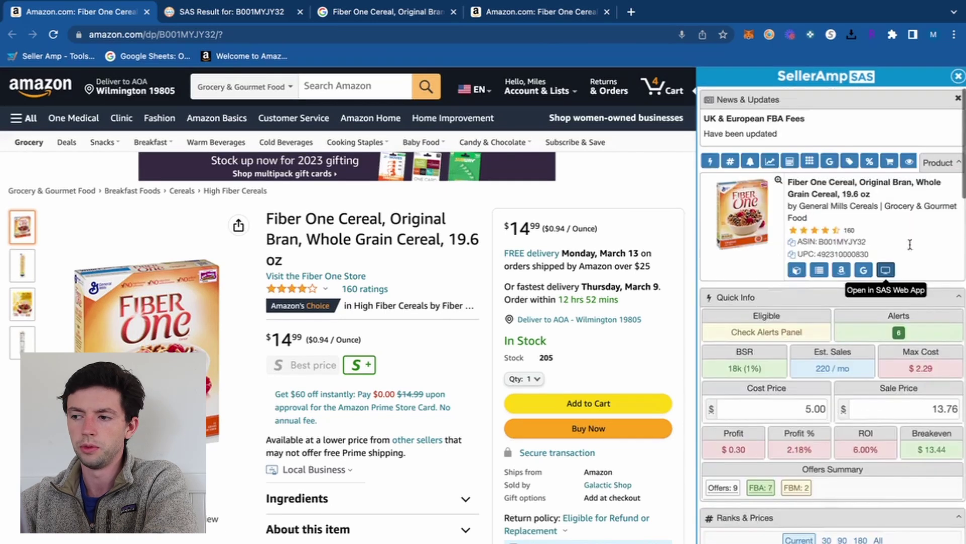
Compare the one-year and all-time ranges in SellerAmp's Charts section, ending on 3 months
{"action": "scroll", "coordinate": [900, 348], "scroll_direction": "down", "scroll_amount": 10}
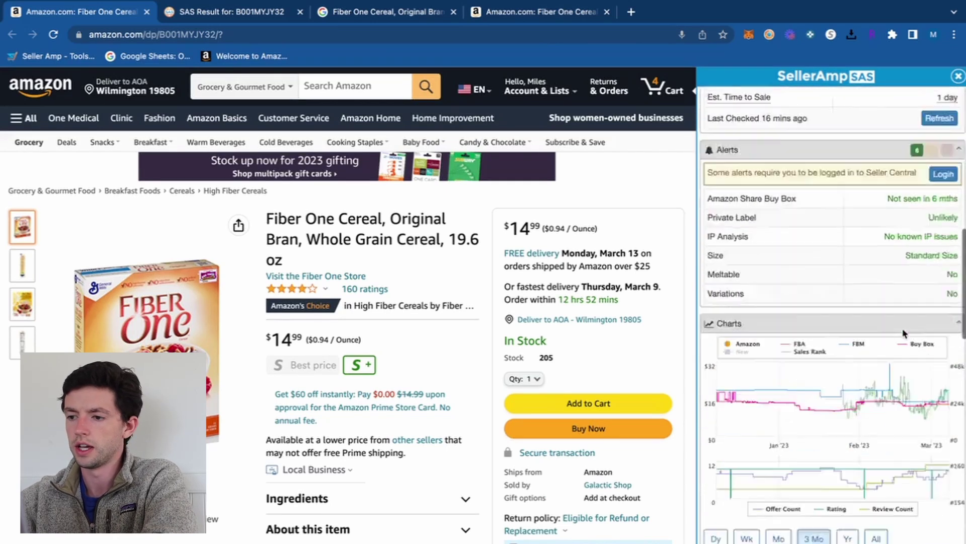
{"action": "scroll", "coordinate": [905, 334], "scroll_direction": "up", "scroll_amount": 1}
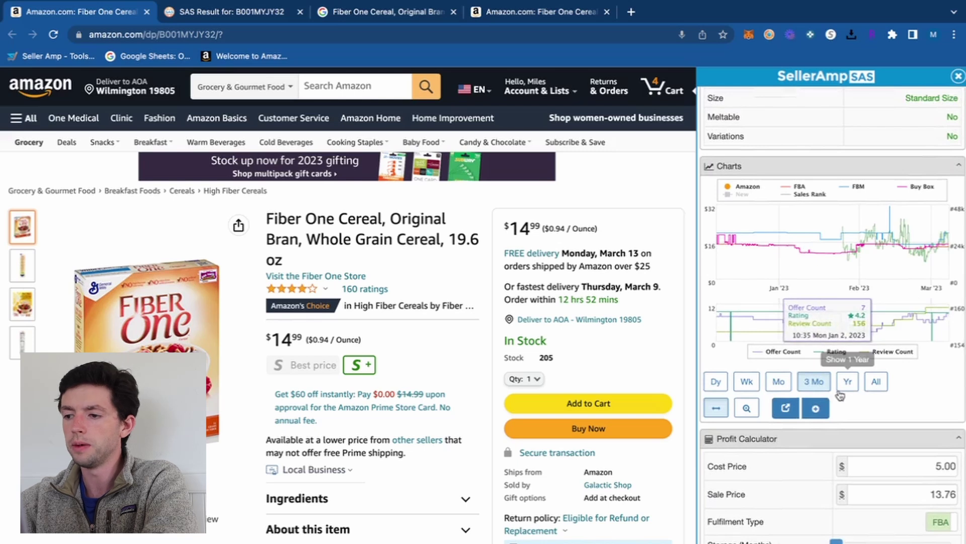
{"action": "left_click", "coordinate": [850, 383]}
{"action": "left_click", "coordinate": [876, 382]}
{"action": "left_click", "coordinate": [814, 382]}
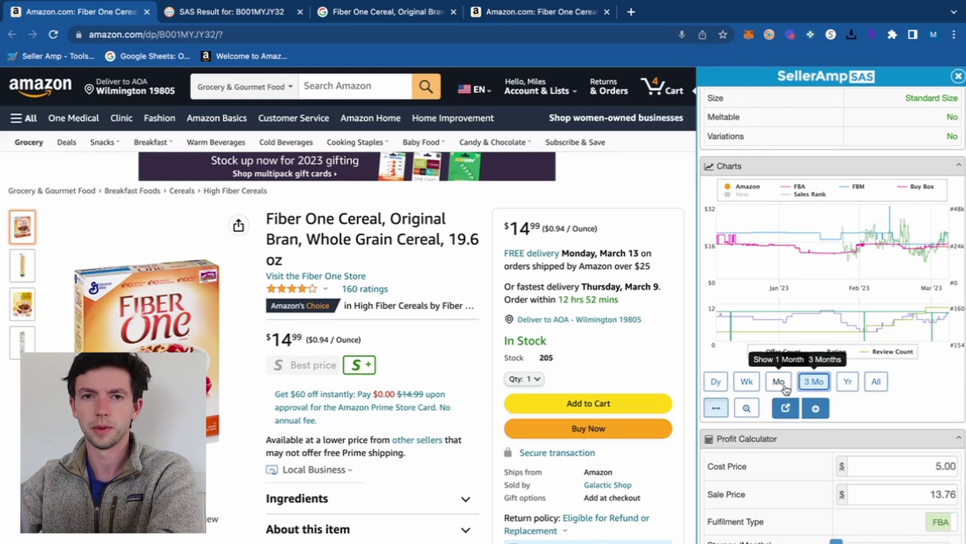
Switch the fulfilment type to FBM in the Profit Calculator and set the FBM cost to $5.00
{"action": "scroll", "coordinate": [785, 389], "scroll_direction": "down", "scroll_amount": 4}
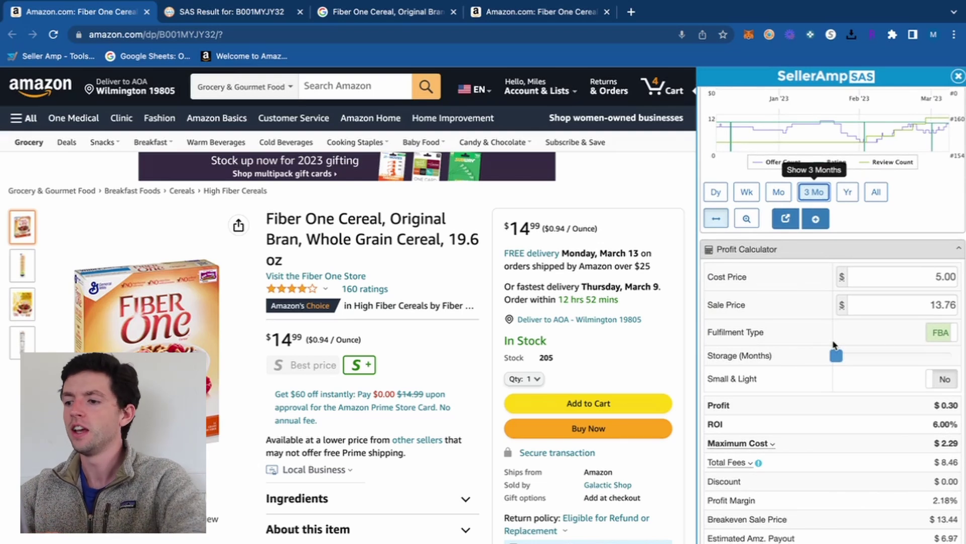
{"action": "left_click", "coordinate": [939, 333]}
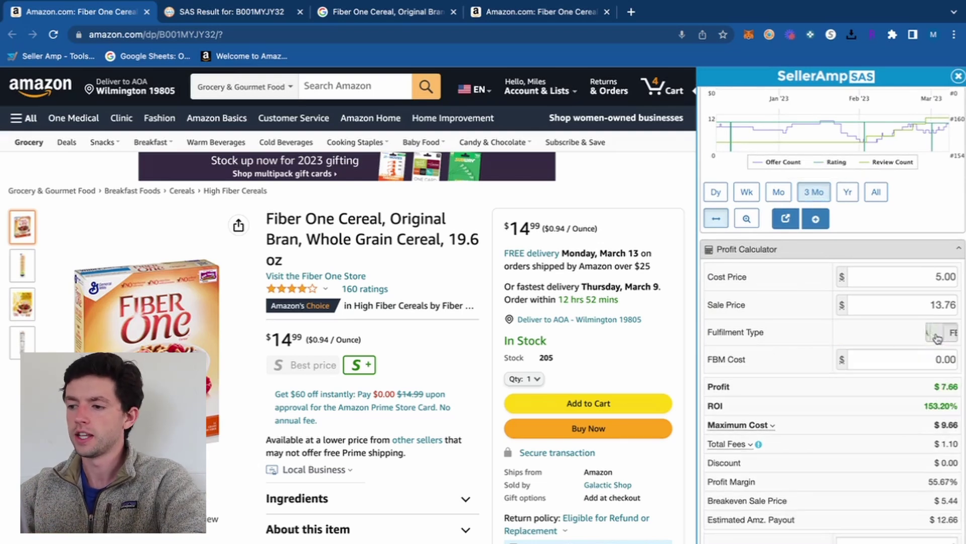
{"action": "left_click", "coordinate": [920, 359]}
{"action": "type", "text": "5.00"}
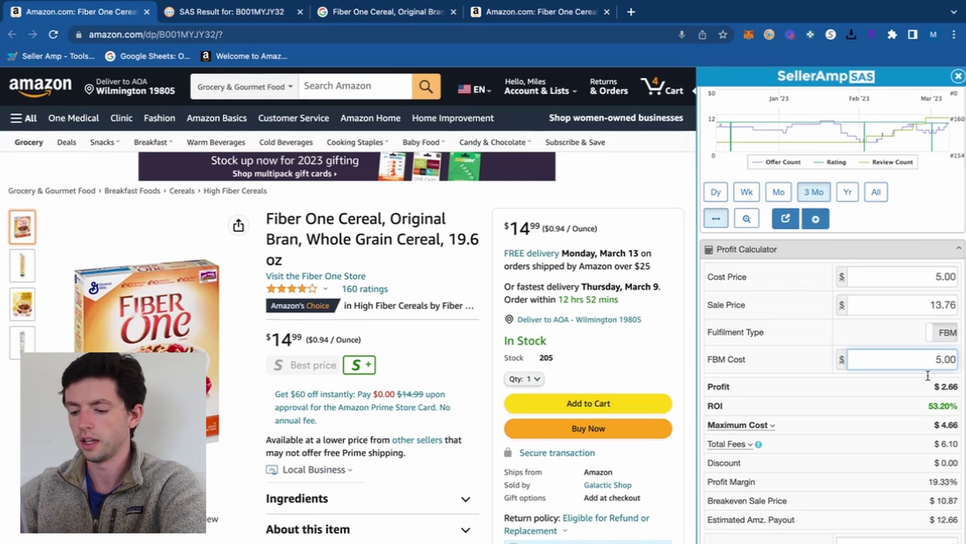
Check the product's dimensions and weight in SellerAmp, and review the Profit Calculator and Google Sheets export options
{"action": "scroll", "coordinate": [927, 342], "scroll_direction": "up", "scroll_amount": 10}
{"action": "mouse_move", "coordinate": [797, 271]}
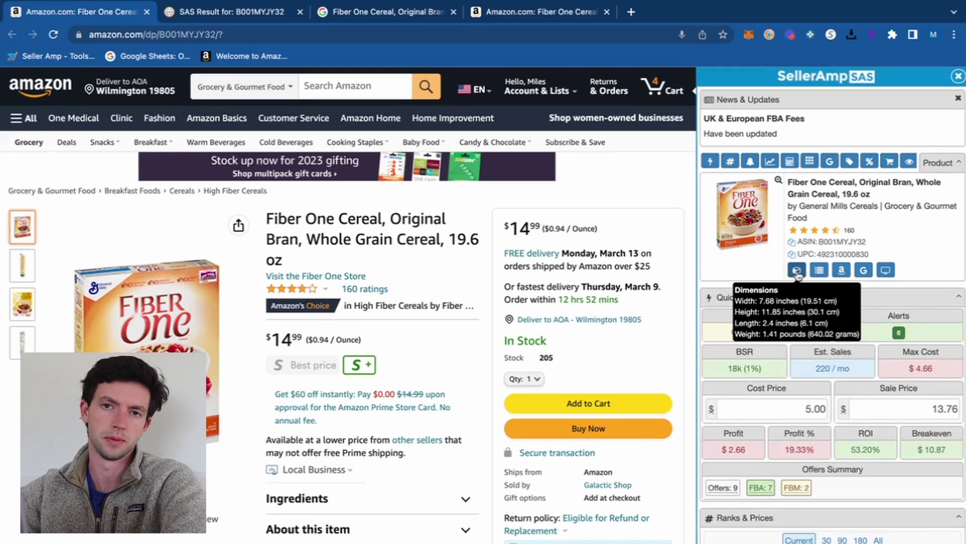
{"action": "scroll", "coordinate": [797, 271], "scroll_direction": "down", "scroll_amount": 5}
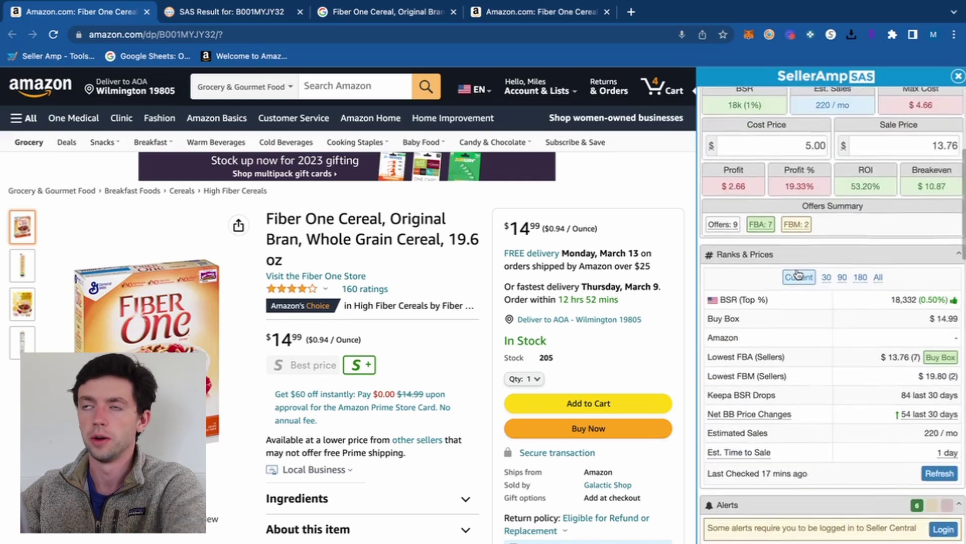
{"action": "scroll", "coordinate": [797, 274], "scroll_direction": "down", "scroll_amount": 10}
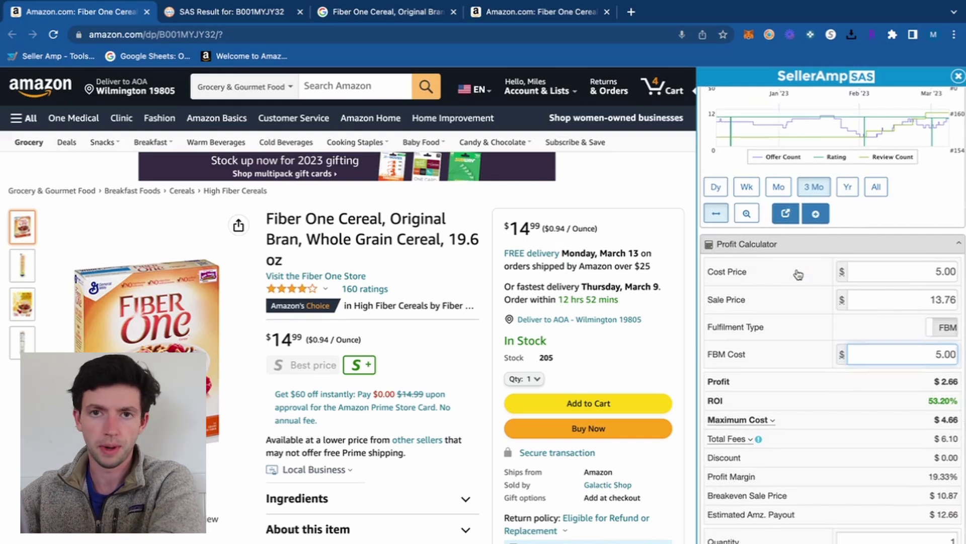
{"action": "scroll", "coordinate": [799, 275], "scroll_direction": "down", "scroll_amount": 7}
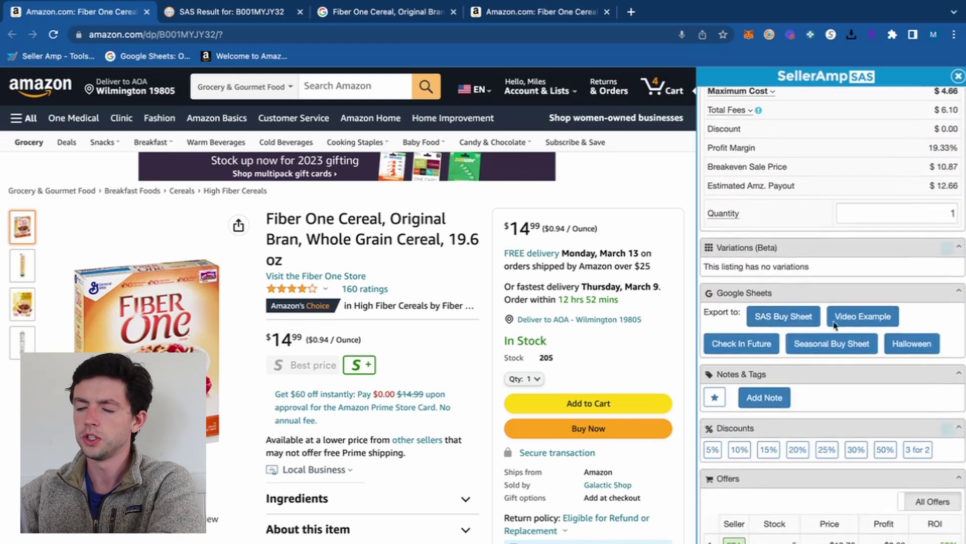
{"action": "scroll", "coordinate": [875, 322], "scroll_direction": "down", "scroll_amount": 2}
{"action": "scroll", "coordinate": [875, 322], "scroll_direction": "down", "scroll_amount": 1}
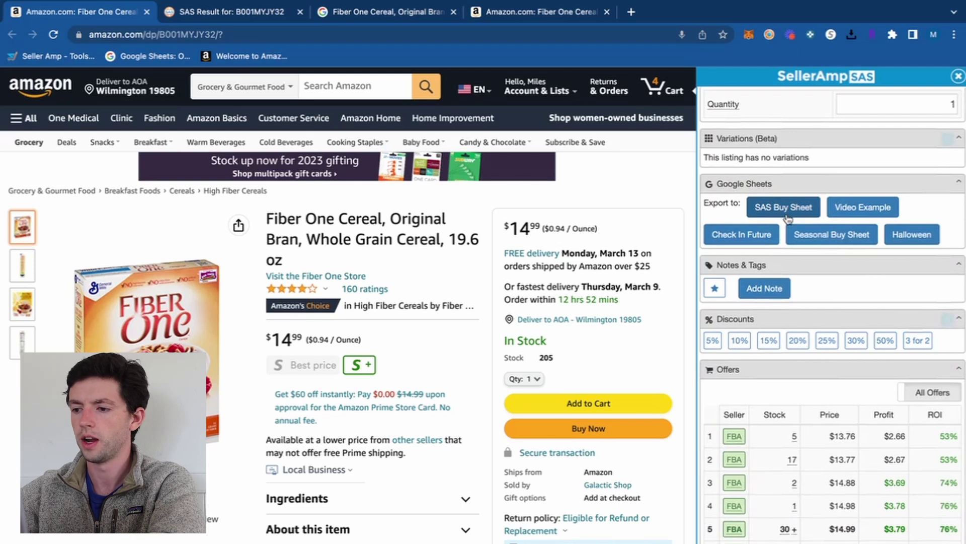
Open the SellerAmp storefront search for The KFM, the first FBA seller in the Offers list
{"action": "scroll", "coordinate": [805, 282], "scroll_direction": "down", "scroll_amount": 4}
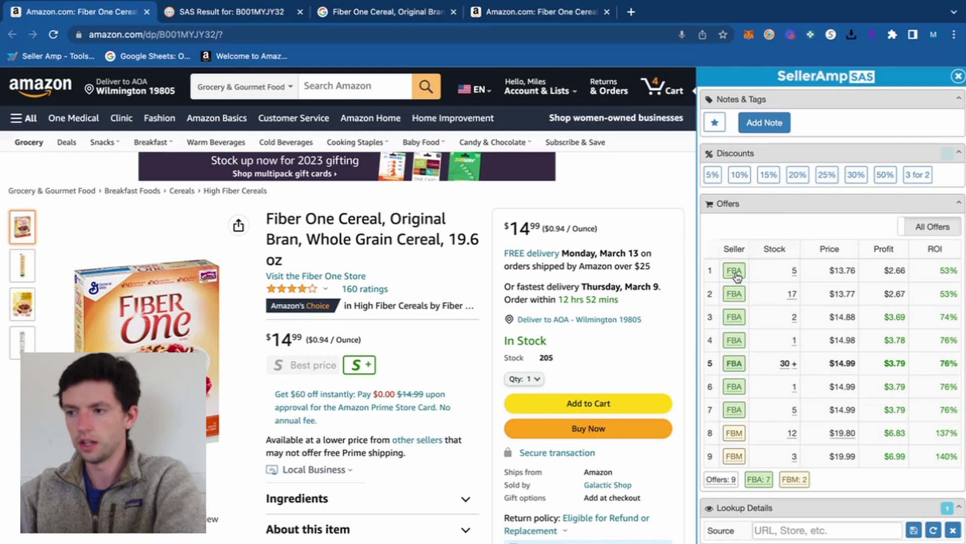
{"action": "mouse_move", "coordinate": [739, 277]}
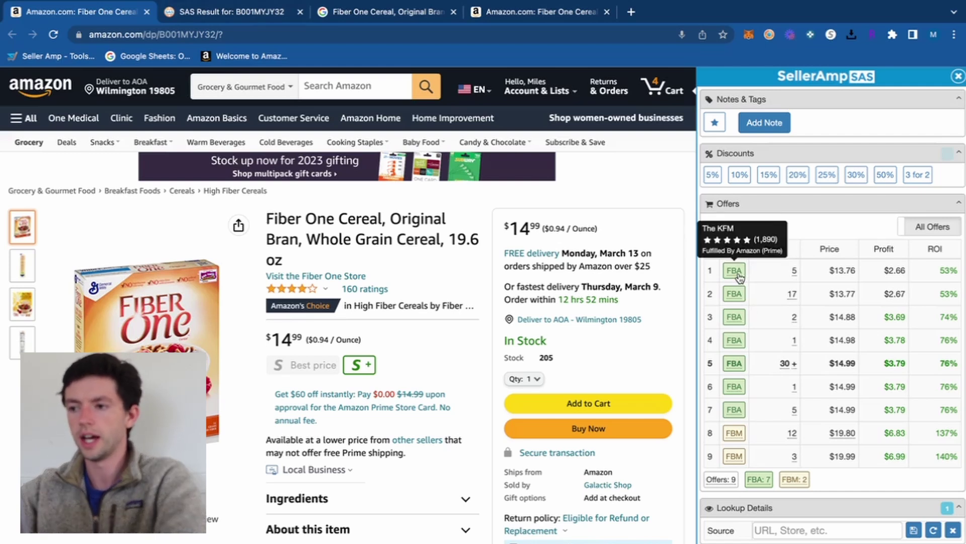
{"action": "left_click", "coordinate": [739, 277]}
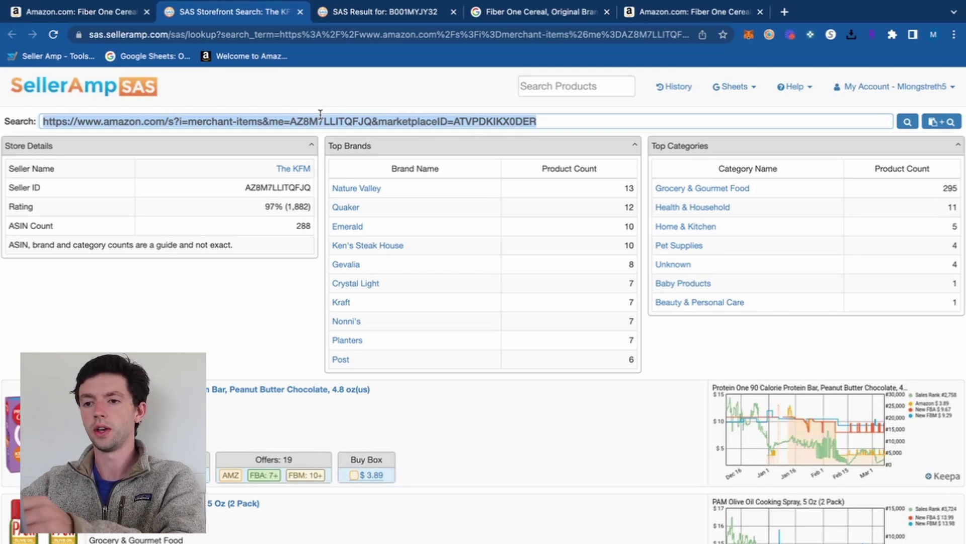
Examine the Top Brands and Top Categories of The KFM's storefront
{"action": "scroll", "coordinate": [408, 199], "scroll_direction": "up", "scroll_amount": 5}
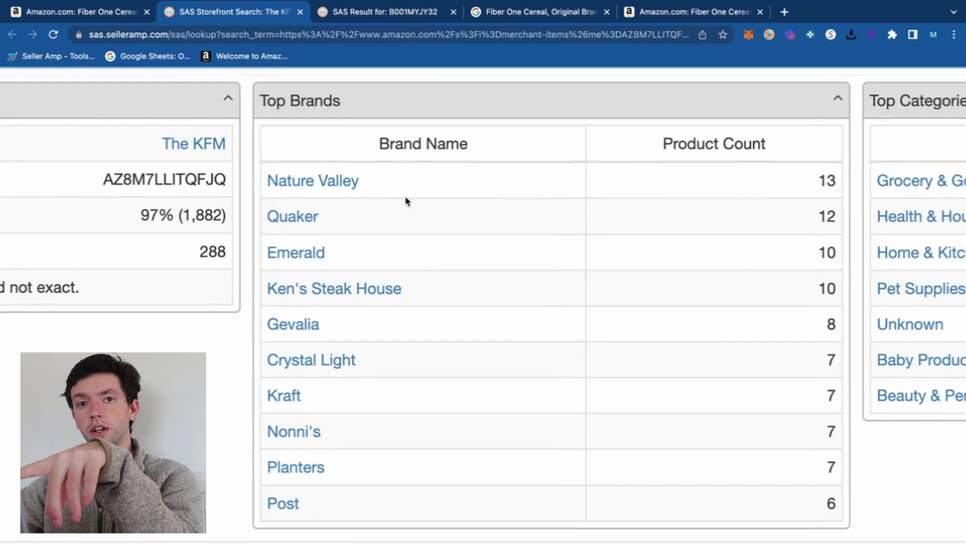
{"action": "scroll", "coordinate": [406, 199], "scroll_direction": "right", "scroll_amount": 10}
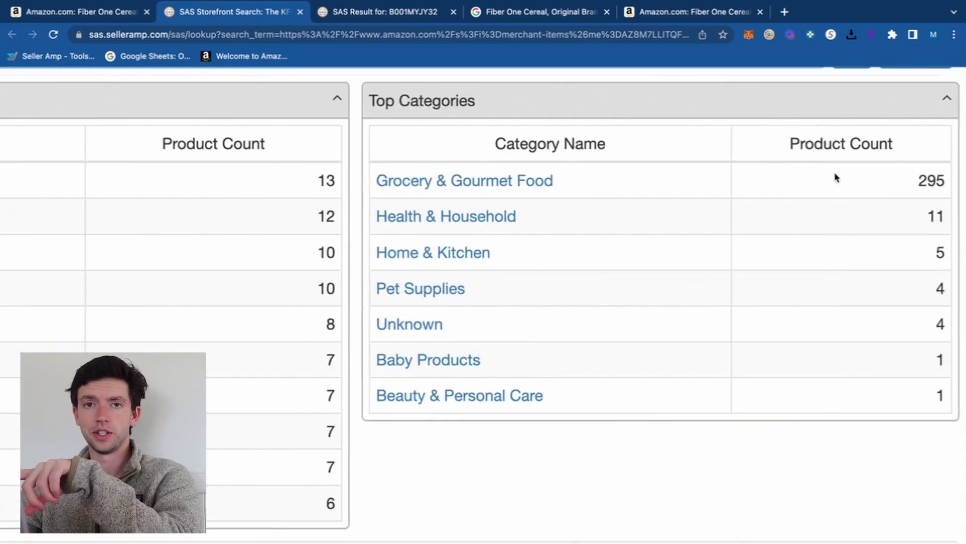
{"action": "scroll", "coordinate": [837, 177], "scroll_direction": "down", "scroll_amount": 3}
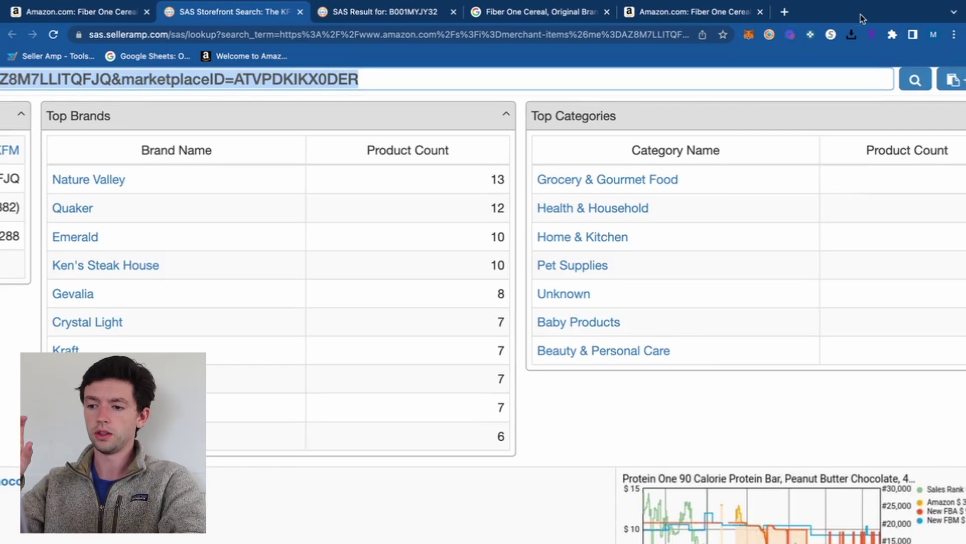
Review the storefront's product list, checking each item's BSR, max cost, offers, Buy Box and Keepa chart
{"action": "scroll", "coordinate": [750, 201], "scroll_direction": "down", "scroll_amount": 3}
{"action": "scroll", "coordinate": [742, 255], "scroll_direction": "down", "scroll_amount": 5}
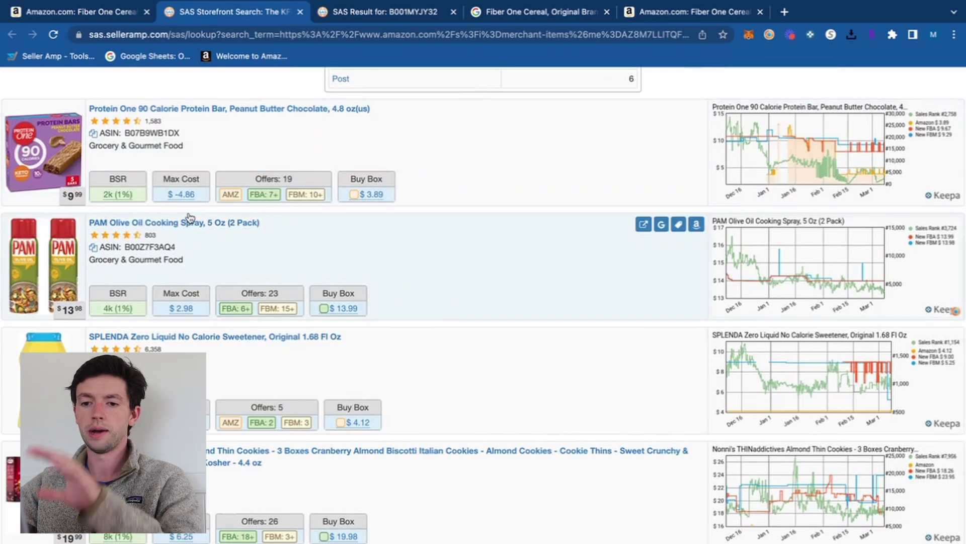
{"action": "scroll", "coordinate": [189, 217], "scroll_direction": "down", "scroll_amount": 2}
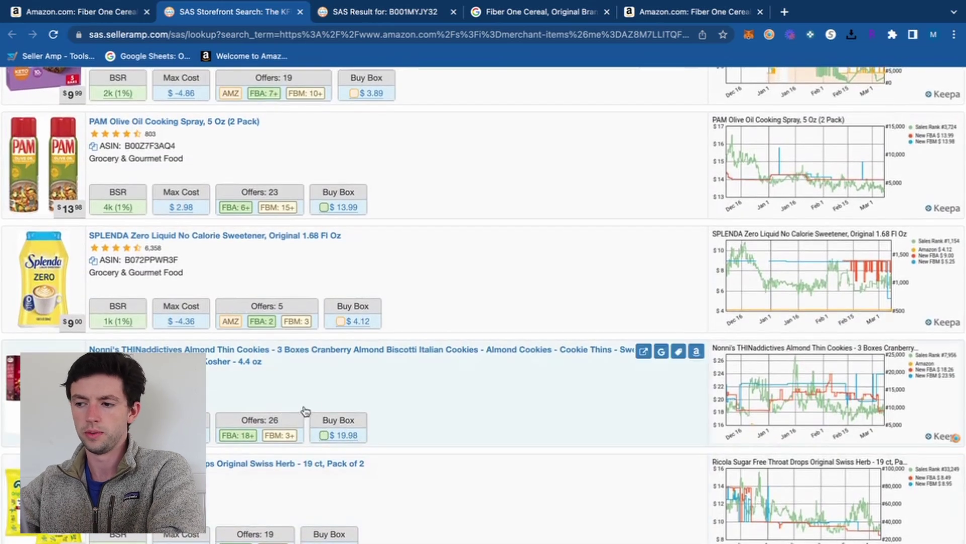
{"action": "scroll", "coordinate": [300, 428], "scroll_direction": "up", "scroll_amount": 5}
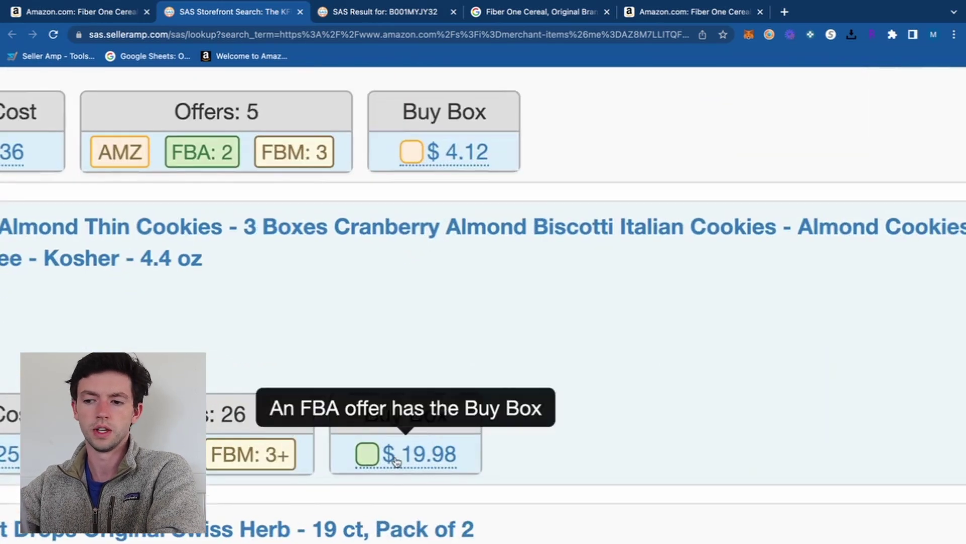
{"action": "scroll", "coordinate": [384, 453], "scroll_direction": "down", "scroll_amount": 5}
{"action": "scroll", "coordinate": [425, 421], "scroll_direction": "down", "scroll_amount": 2}
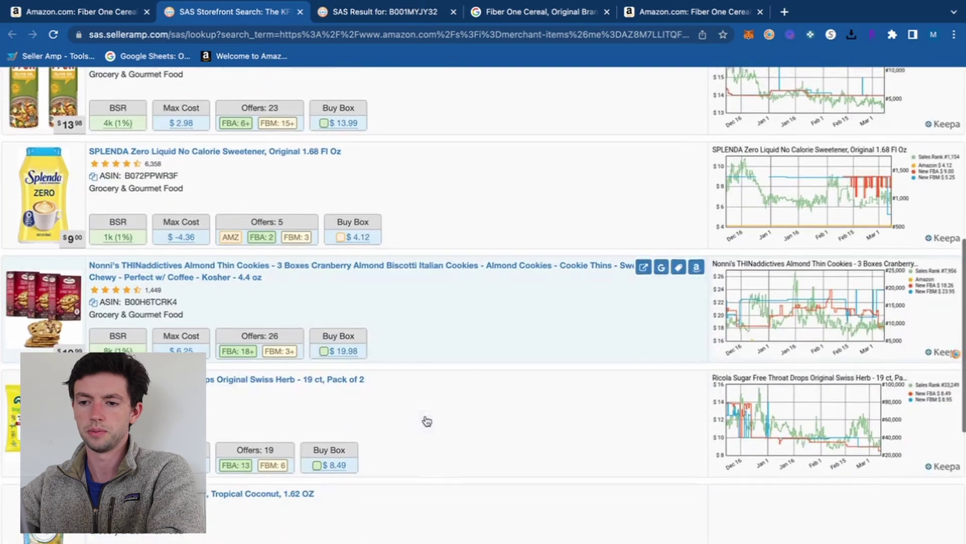
{"action": "scroll", "coordinate": [322, 312], "scroll_direction": "down", "scroll_amount": 1}
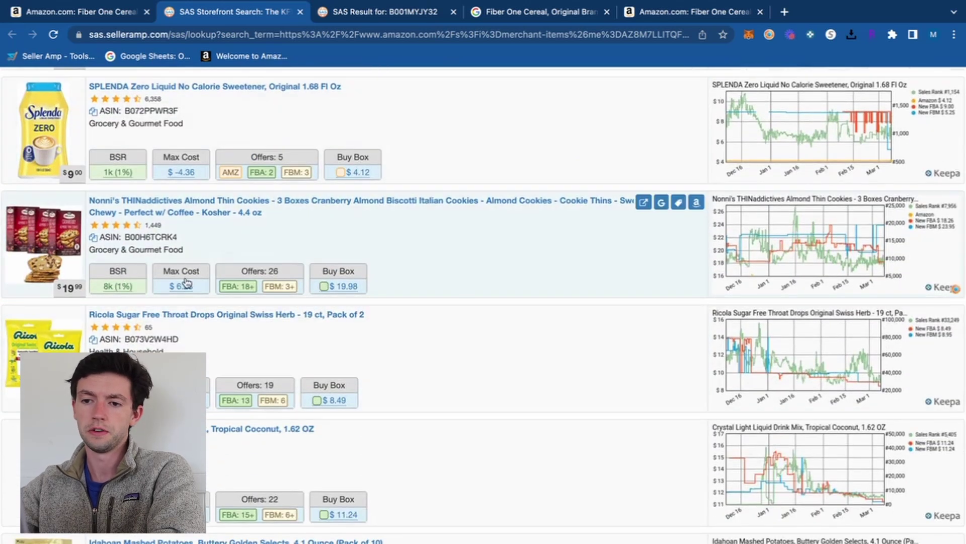
{"action": "mouse_move", "coordinate": [185, 289]}
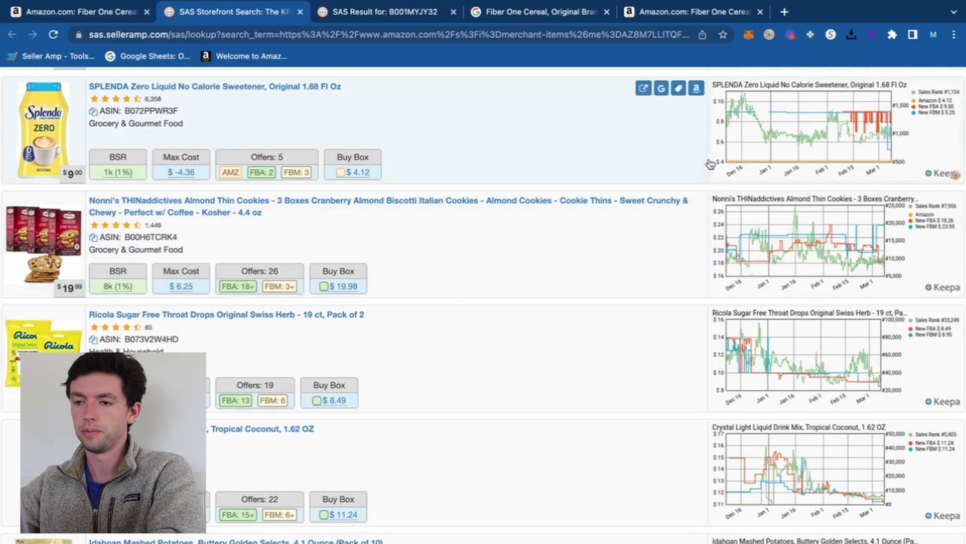
Open the Amazon listings for Nonni's THINaddictives Almond Thin Cookies and the Gevalia Caramel Macchiato K-Cup pack from the SellerAmp storefront list
{"action": "left_click", "coordinate": [696, 201]}
{"action": "left_click", "coordinate": [224, 12]}
{"action": "scroll", "coordinate": [371, 134], "scroll_direction": "up", "scroll_amount": 10}
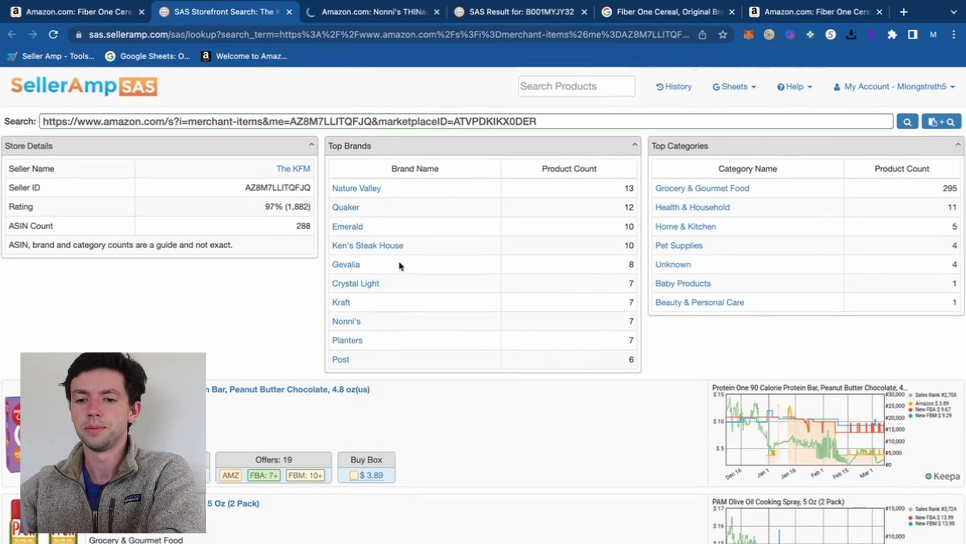
{"action": "scroll", "coordinate": [398, 263], "scroll_direction": "down", "scroll_amount": 15}
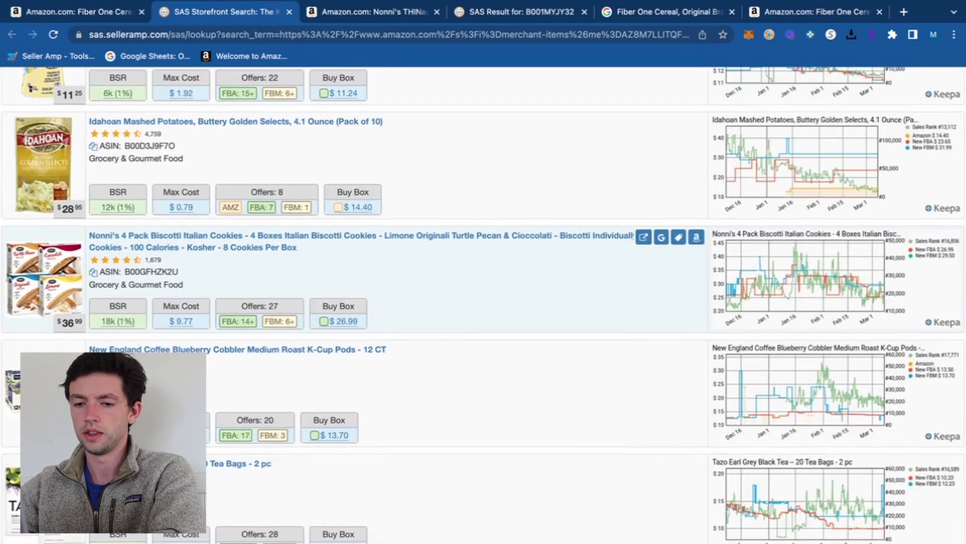
{"action": "scroll", "coordinate": [398, 476], "scroll_direction": "down", "scroll_amount": 10}
{"action": "scroll", "coordinate": [333, 237], "scroll_direction": "down", "scroll_amount": 2}
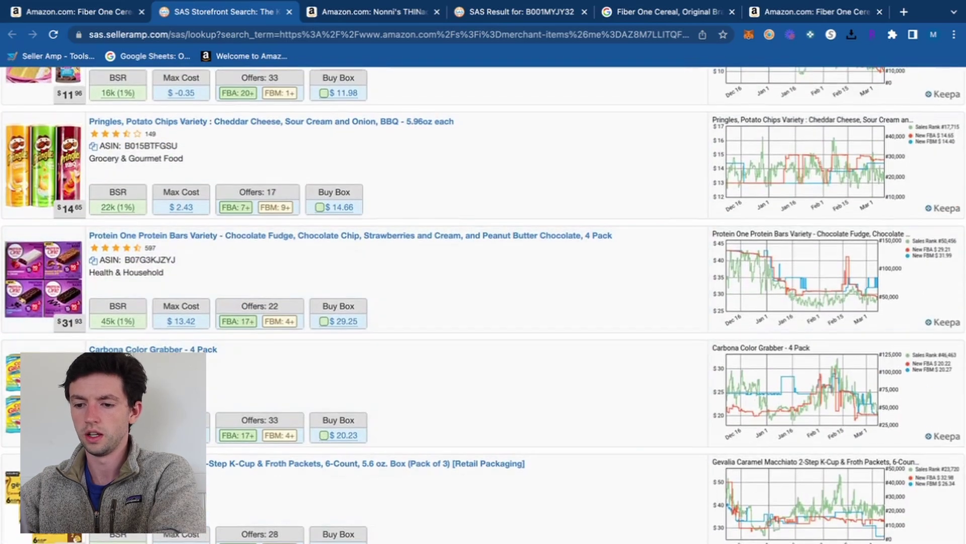
{"action": "scroll", "coordinate": [388, 434], "scroll_direction": "down", "scroll_amount": 1}
{"action": "left_click", "coordinate": [696, 401]}
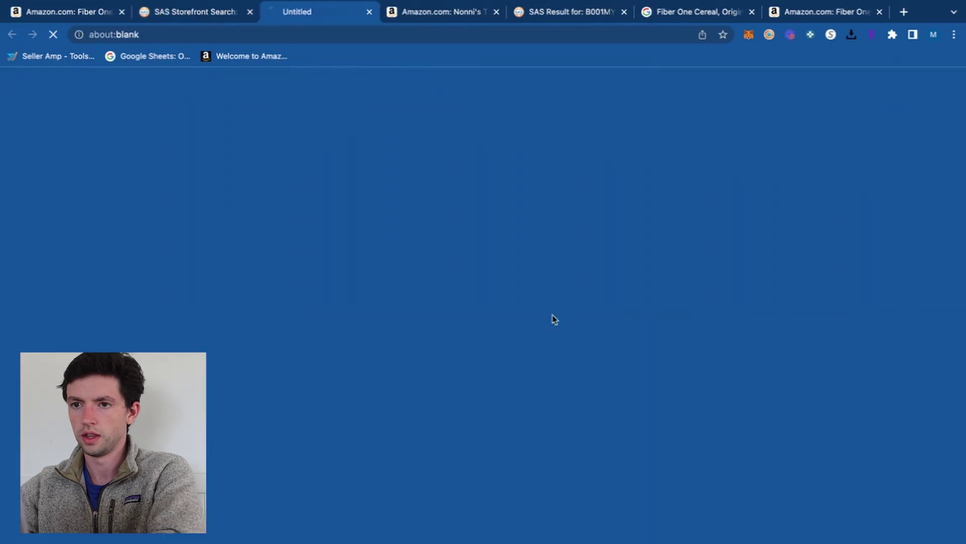
{"action": "left_click", "coordinate": [173, 11]}
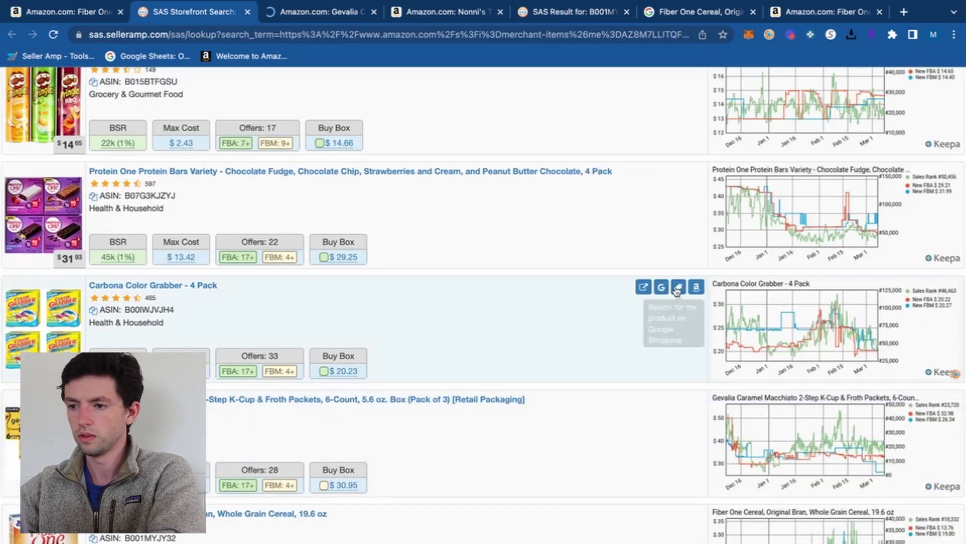
Open the Amazon listings for the Carbona Color Grabber 4 Pack and the Protein One Protein Bars Variety 4 Pack from the storefront list
{"action": "left_click", "coordinate": [696, 286]}
{"action": "left_click", "coordinate": [166, 12]}
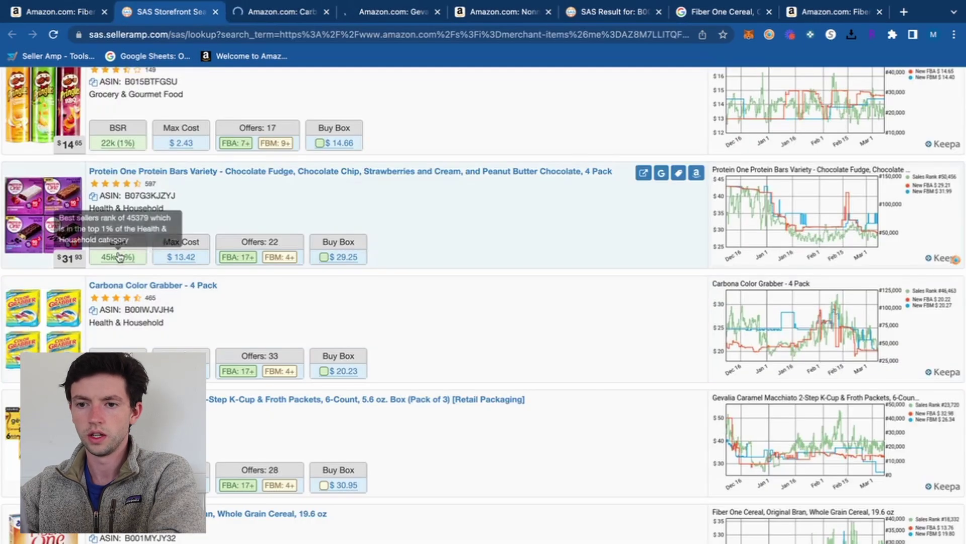
{"action": "left_click", "coordinate": [697, 172]}
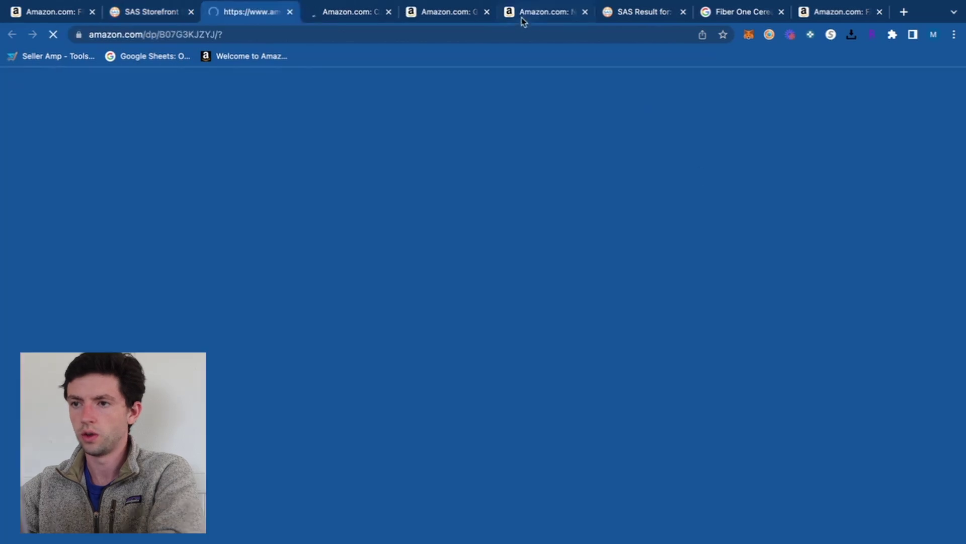
Examine the Keepa price history, sales rank and offer count on the Nonni's THINaddictives Amazon listing
{"action": "left_click", "coordinate": [535, 11]}
{"action": "left_click", "coordinate": [933, 90]}
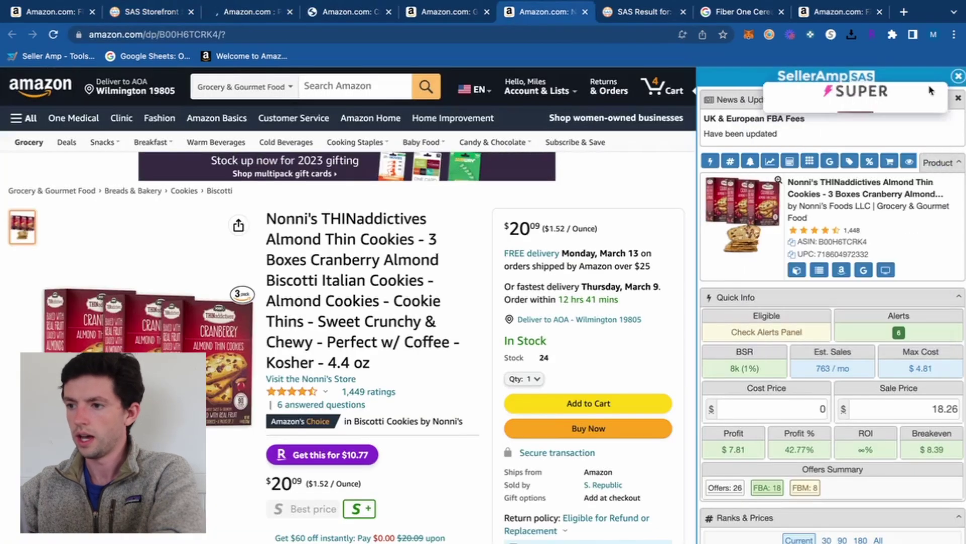
{"action": "scroll", "coordinate": [478, 273], "scroll_direction": "down", "scroll_amount": 10}
{"action": "scroll", "coordinate": [479, 274], "scroll_direction": "down", "scroll_amount": 7}
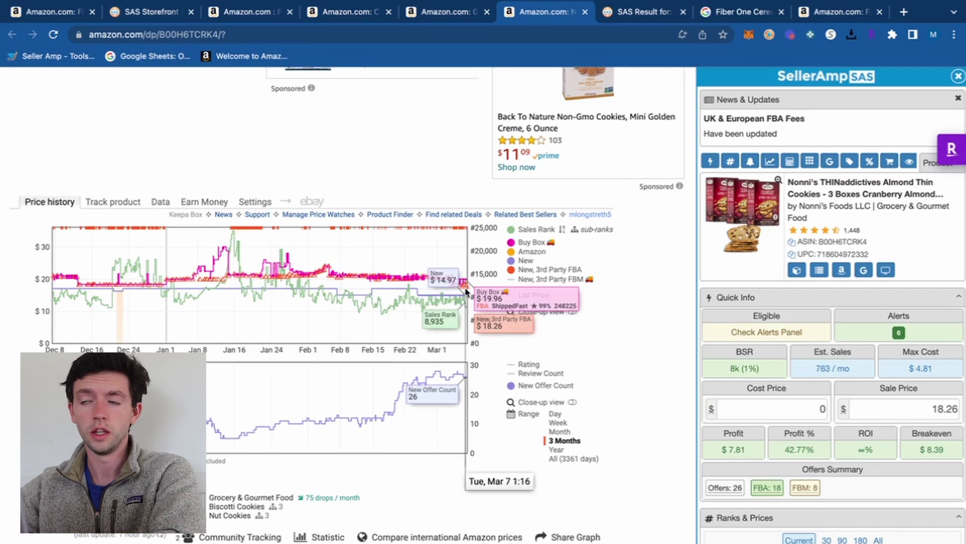
{"action": "scroll", "coordinate": [679, 358], "scroll_direction": "up", "scroll_amount": 10}
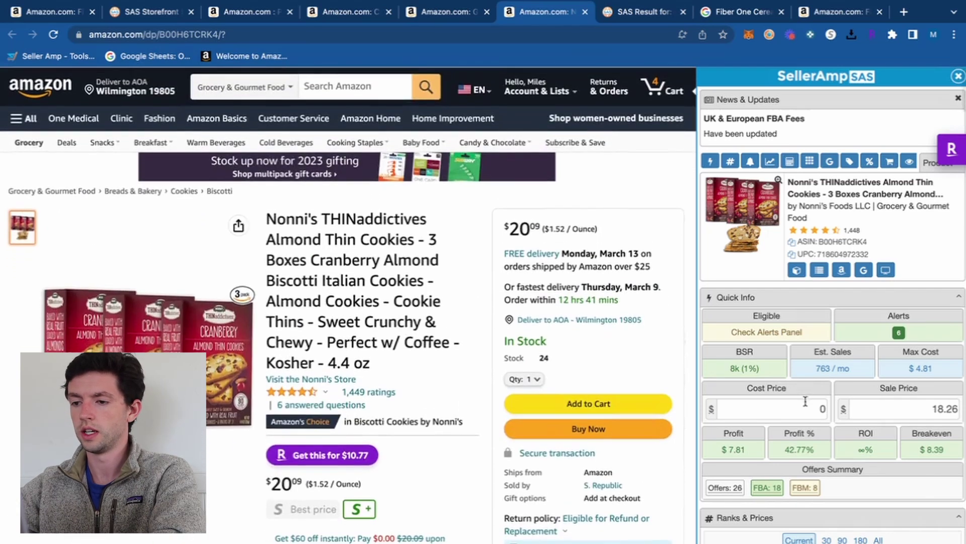
Set the sale price to 20.09 and the cost price to 6 in SellerAmp for the Nonni's cookies
{"action": "double_click", "coordinate": [931, 412]}
{"action": "type", "text": "20.09"}
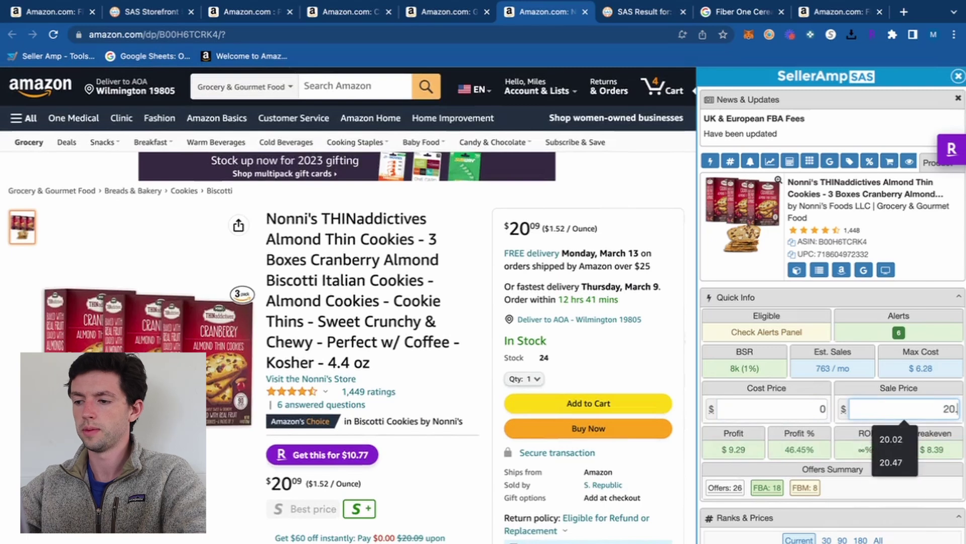
{"action": "double_click", "coordinate": [778, 408]}
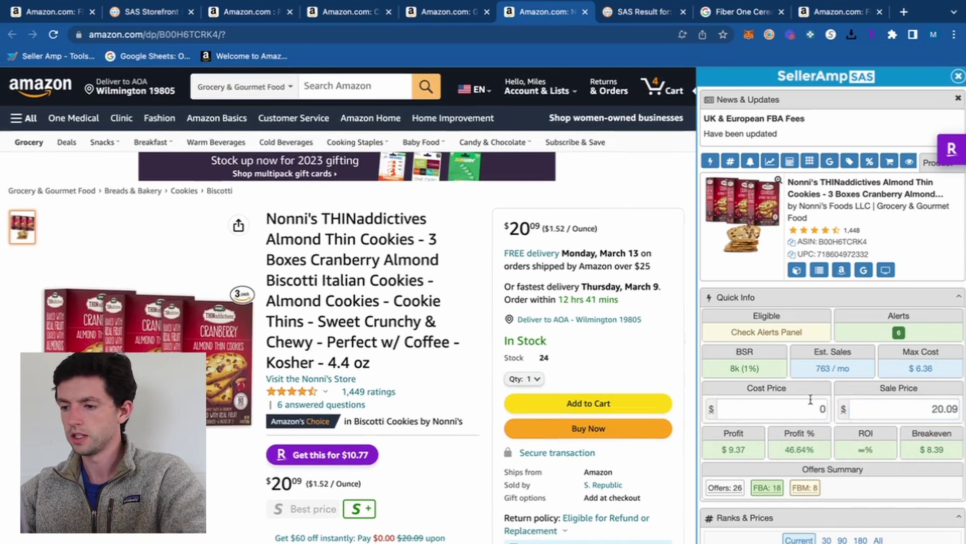
{"action": "type", "text": "6"}
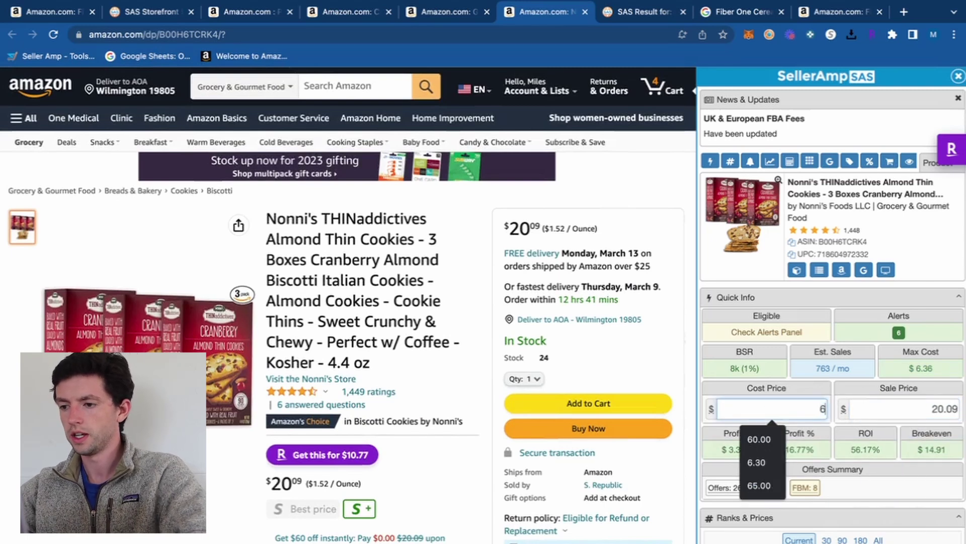
Search Google for the Nonni's cookies by product title and compare the retailers' prices with the Amazon listing
{"action": "left_click", "coordinate": [864, 270]}
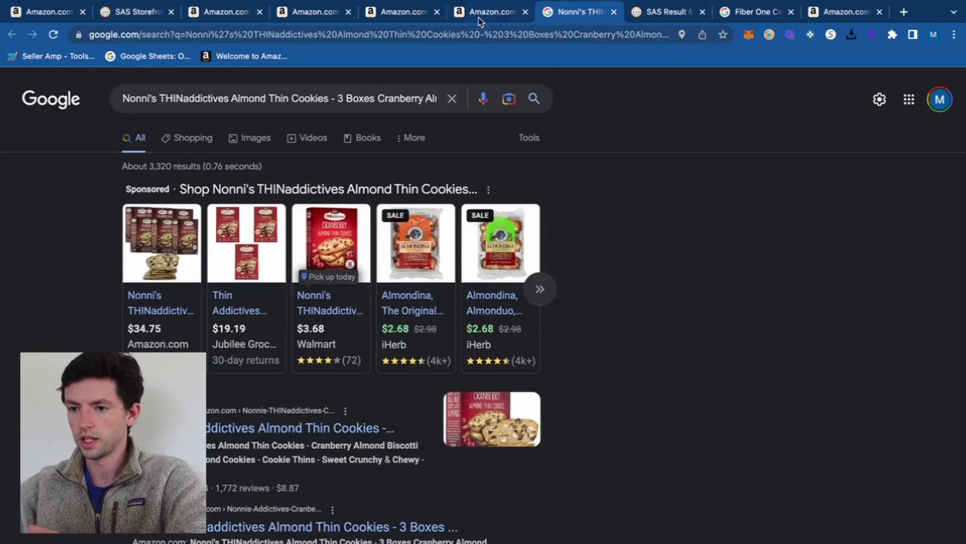
{"action": "mouse_move", "coordinate": [510, 270]}
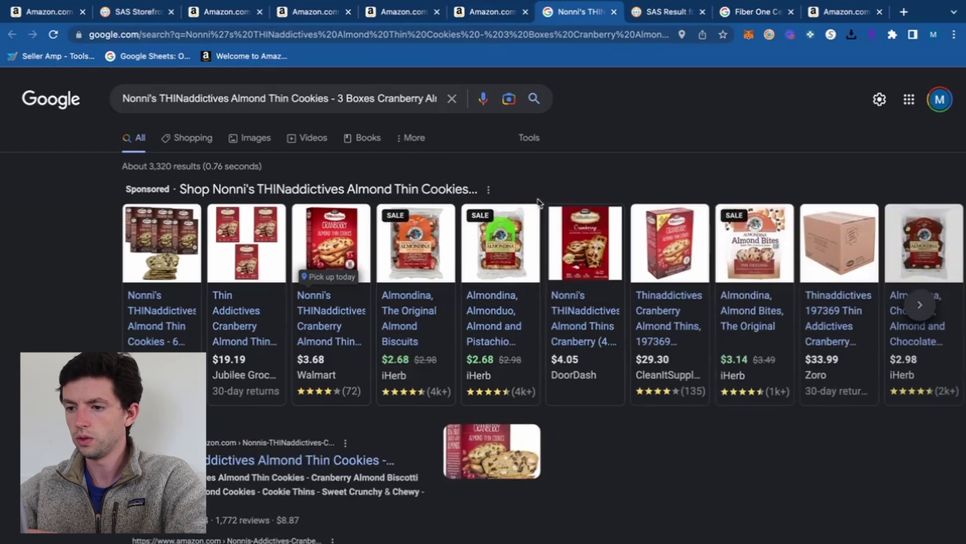
{"action": "mouse_move", "coordinate": [573, 218]}
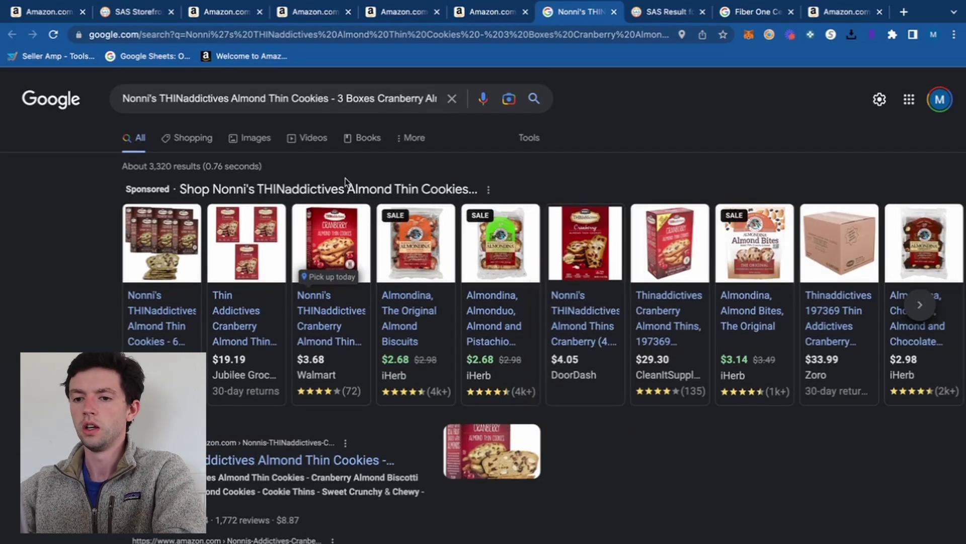
{"action": "mouse_move", "coordinate": [239, 325]}
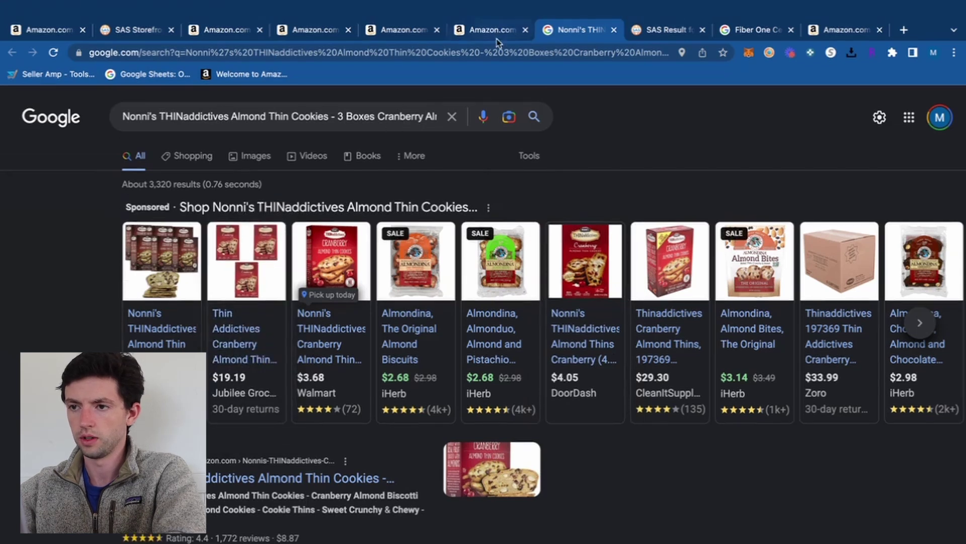
{"action": "left_click", "coordinate": [491, 13]}
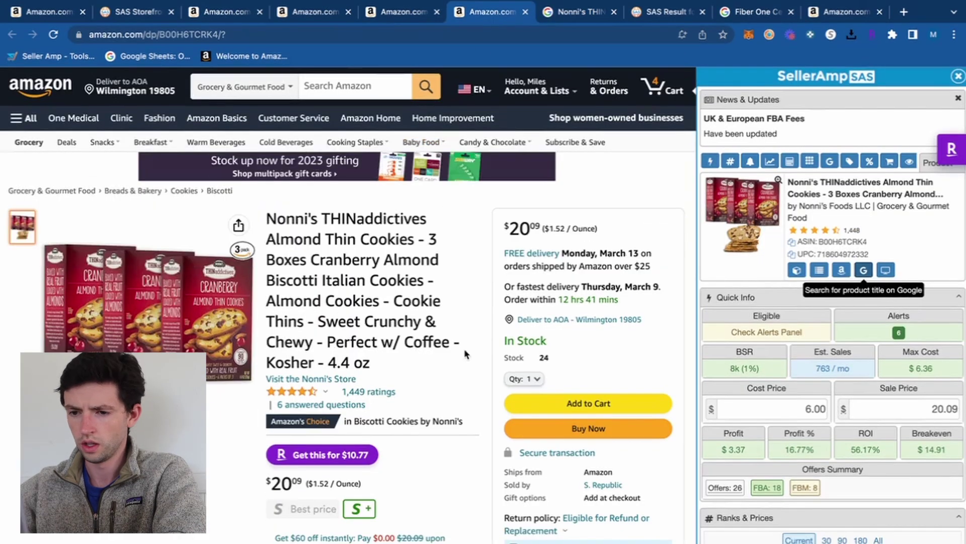
Close the Nonni's Amazon listing and its Google search results
{"action": "left_click", "coordinate": [562, 14]}
{"action": "left_click", "coordinate": [519, 12]}
{"action": "left_click", "coordinate": [526, 12]}
{"action": "left_click", "coordinate": [525, 12]}
Check the Keepa price history, sales rank and offer count on the Gevalia Caramel Macchiato listing
{"action": "left_click", "coordinate": [402, 12]}
{"action": "scroll", "coordinate": [488, 278], "scroll_direction": "down", "scroll_amount": 20}
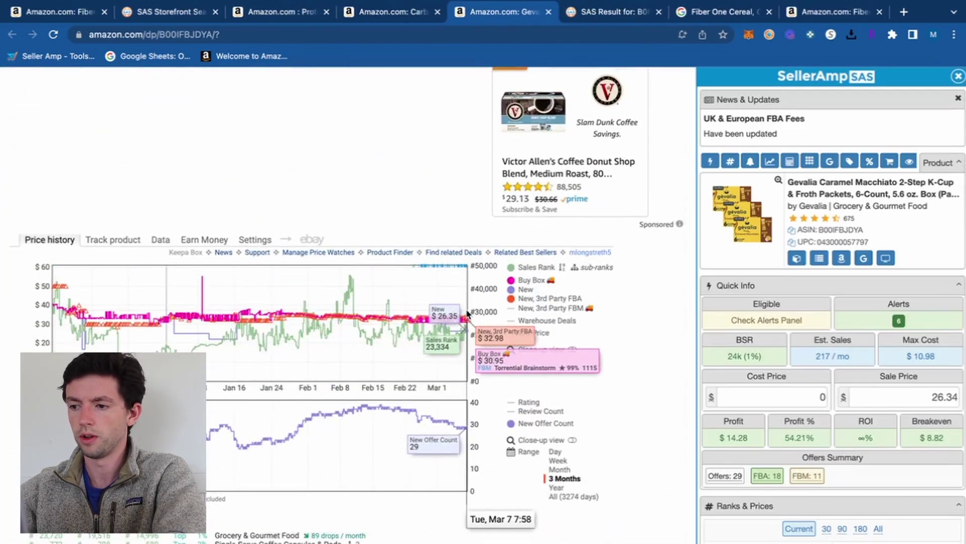
{"action": "scroll", "coordinate": [511, 302], "scroll_direction": "up", "scroll_amount": 20}
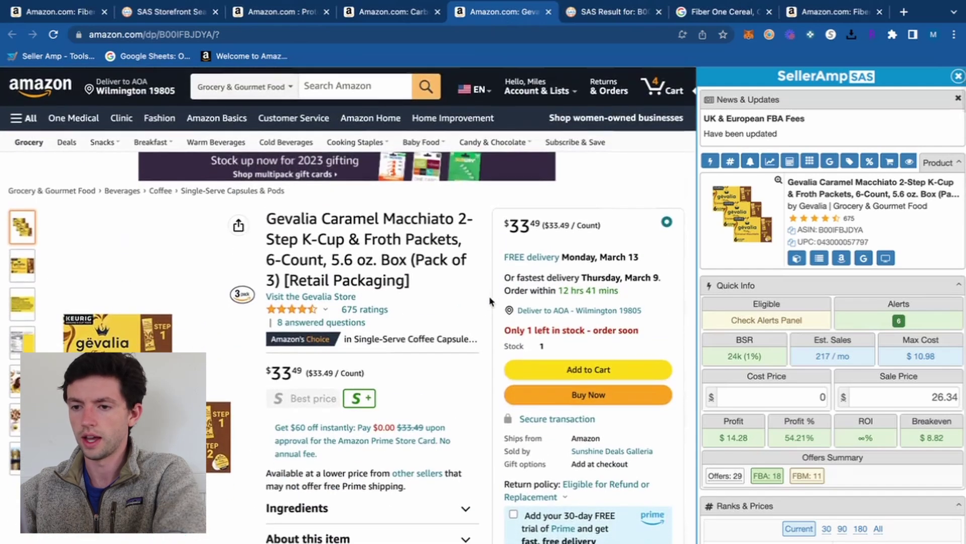
Search Google for the Gevalia K-Cup pack by product title and compare the sponsored retailer offers with the Amazon listing's images
{"action": "left_click", "coordinate": [863, 259]}
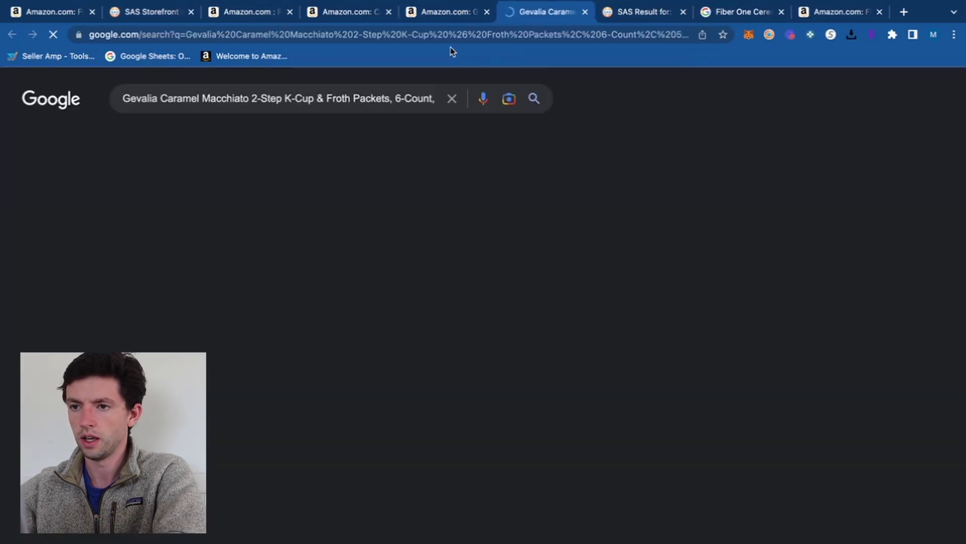
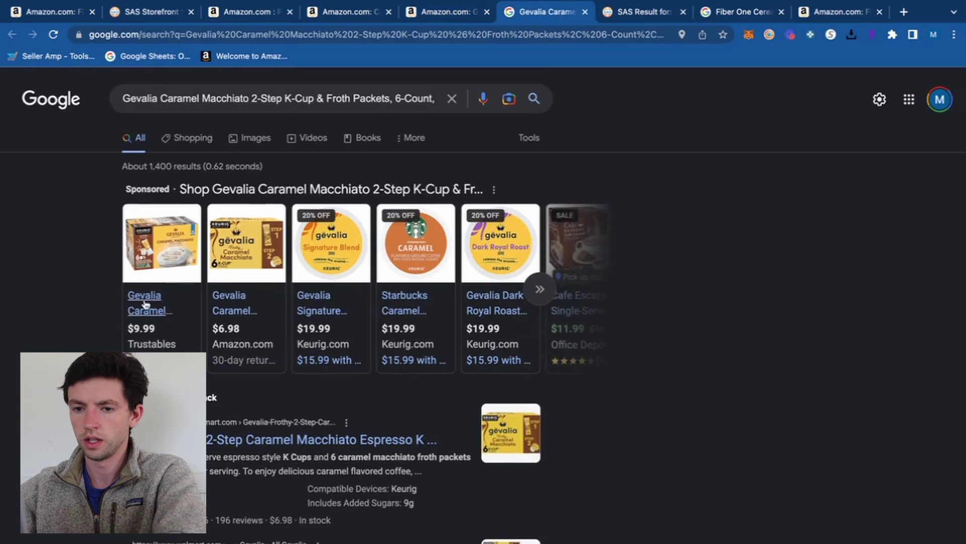
{"action": "mouse_move", "coordinate": [157, 311]}
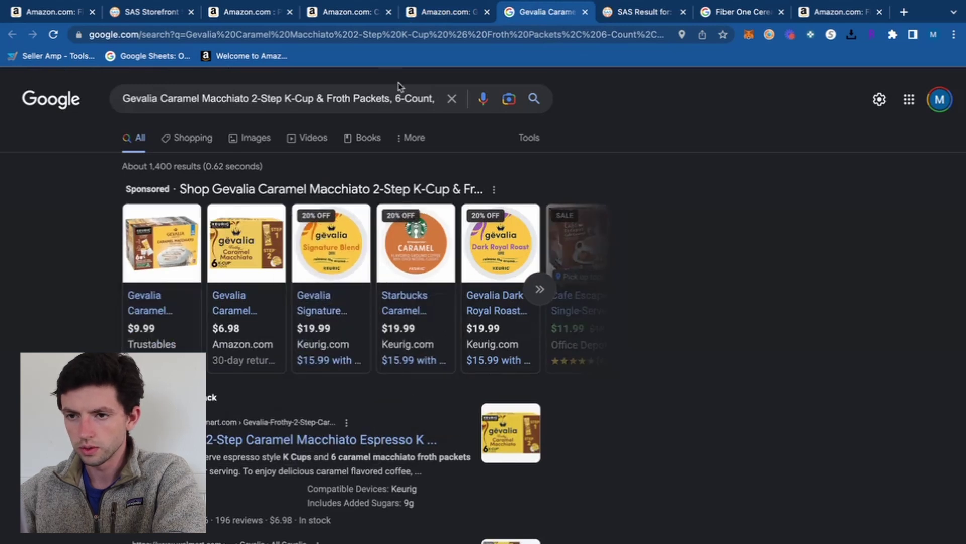
{"action": "left_click", "coordinate": [434, 12]}
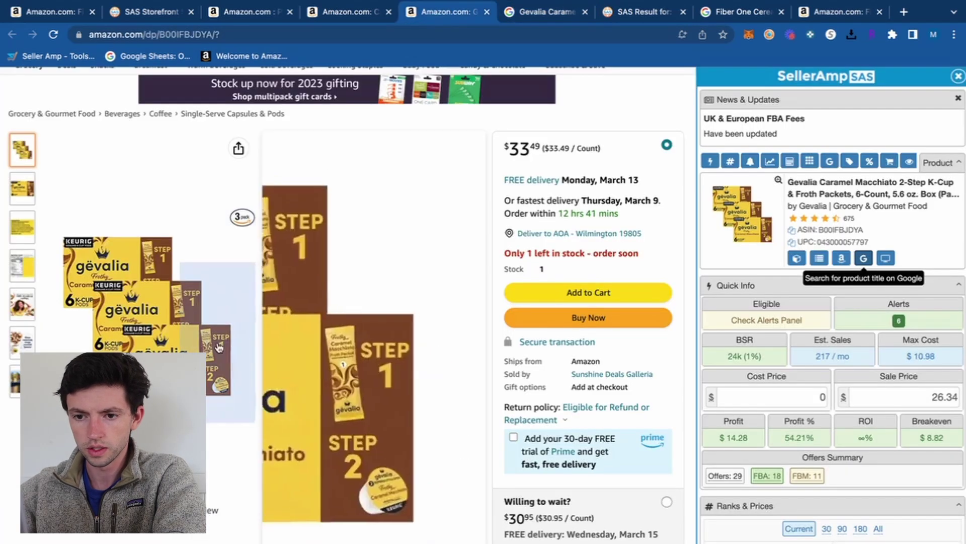
{"action": "left_click", "coordinate": [518, 18]}
{"action": "mouse_move", "coordinate": [126, 272]}
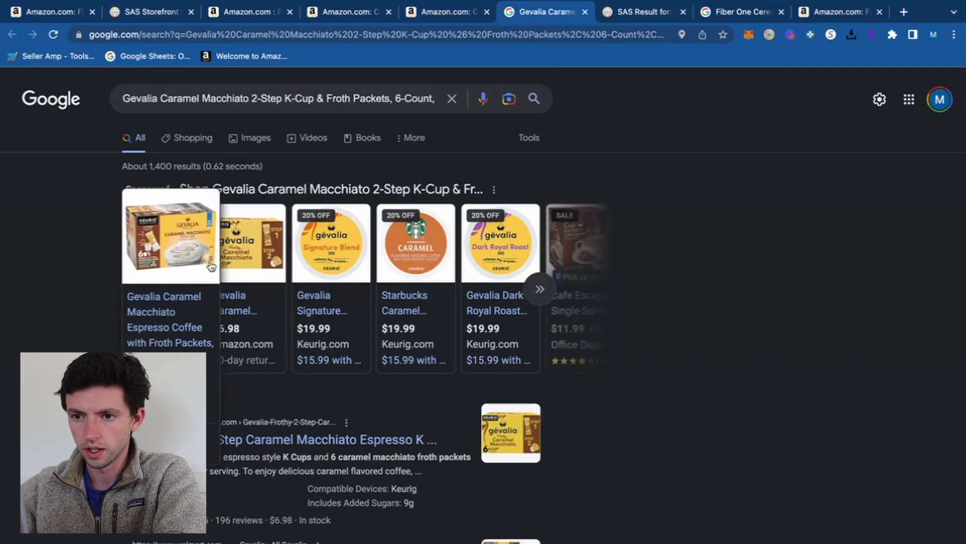
{"action": "mouse_move", "coordinate": [265, 324]}
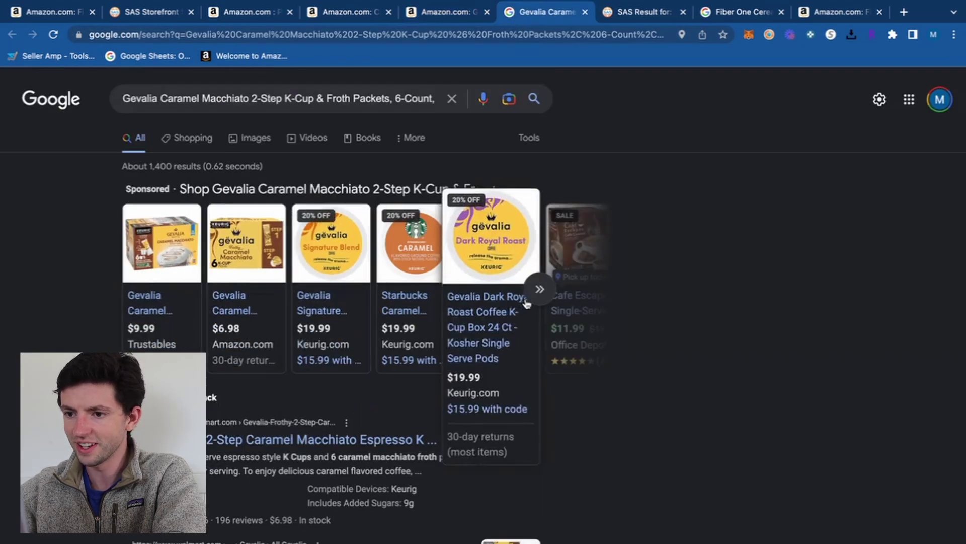
{"action": "left_click", "coordinate": [539, 289]}
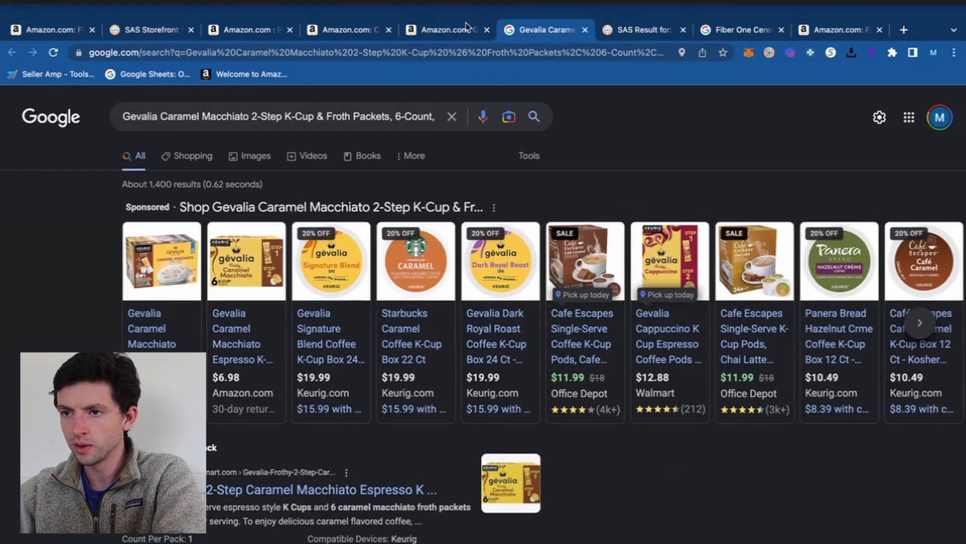
Close the Gevalia Amazon listing and its Google search results
{"action": "left_click", "coordinate": [449, 31]}
{"action": "left_click", "coordinate": [488, 31]}
{"action": "left_click", "coordinate": [488, 31]}
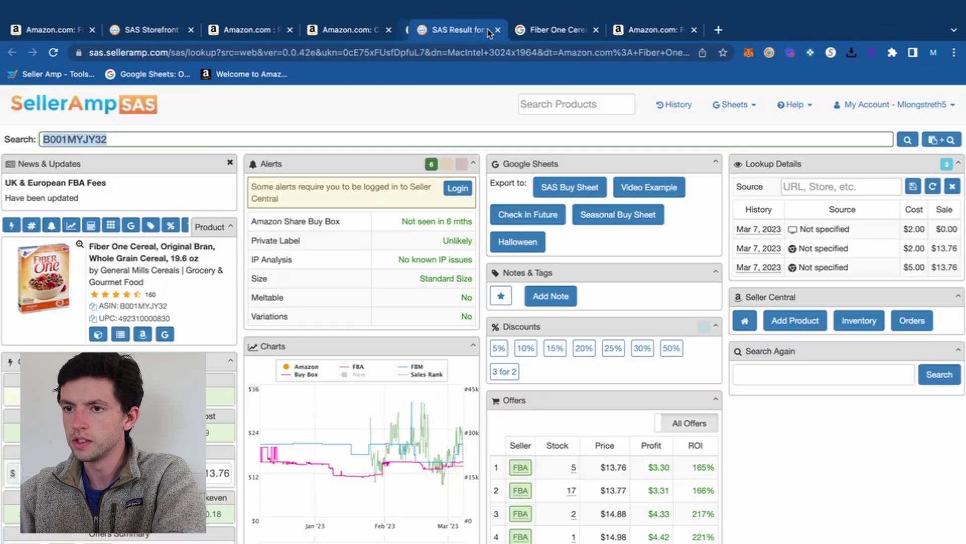
Examine the Keepa price, sales rank and offer count history on the Carbona Color Grabber 4 Pack listing
{"action": "left_click", "coordinate": [344, 37]}
{"action": "scroll", "coordinate": [384, 272], "scroll_direction": "down", "scroll_amount": 6}
{"action": "scroll", "coordinate": [384, 272], "scroll_direction": "down", "scroll_amount": 15}
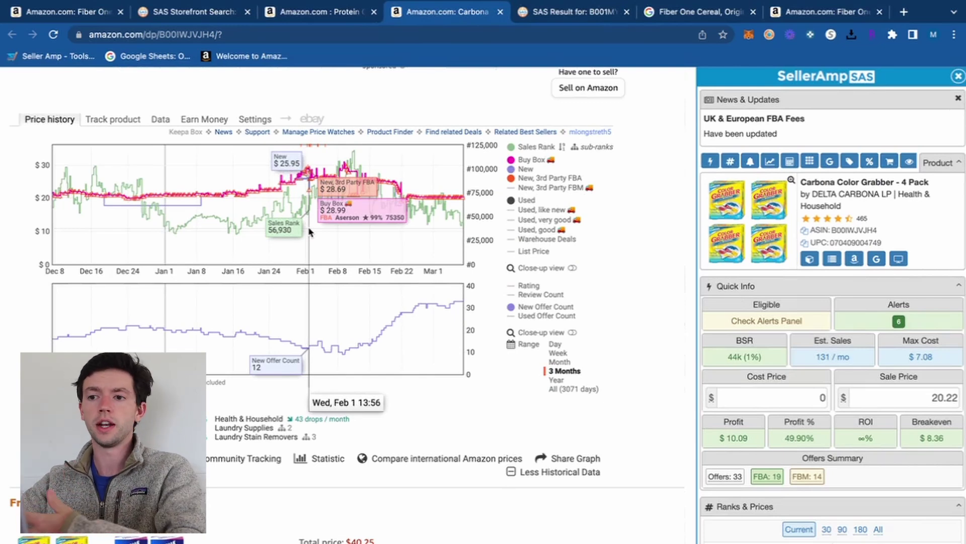
{"action": "scroll", "coordinate": [503, 261], "scroll_direction": "up", "scroll_amount": 15}
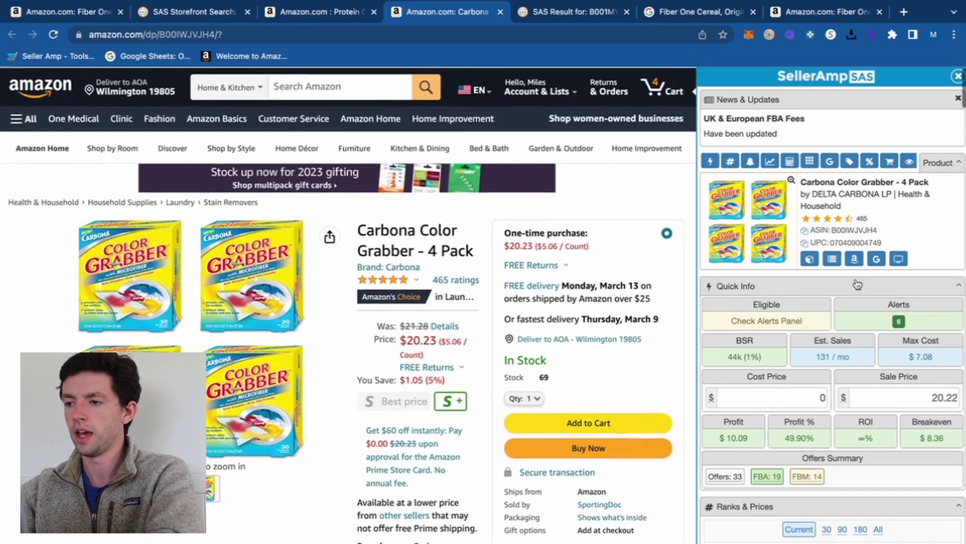
Search Google for the Carbona Color Grabber by product title and open the Max Warehouse offer
{"action": "left_click", "coordinate": [877, 258]}
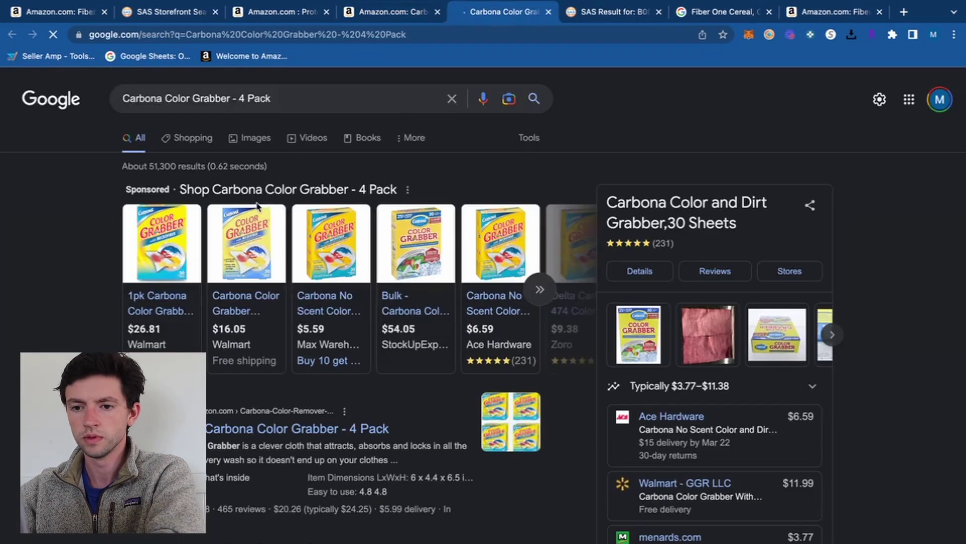
{"action": "mouse_move", "coordinate": [342, 313]}
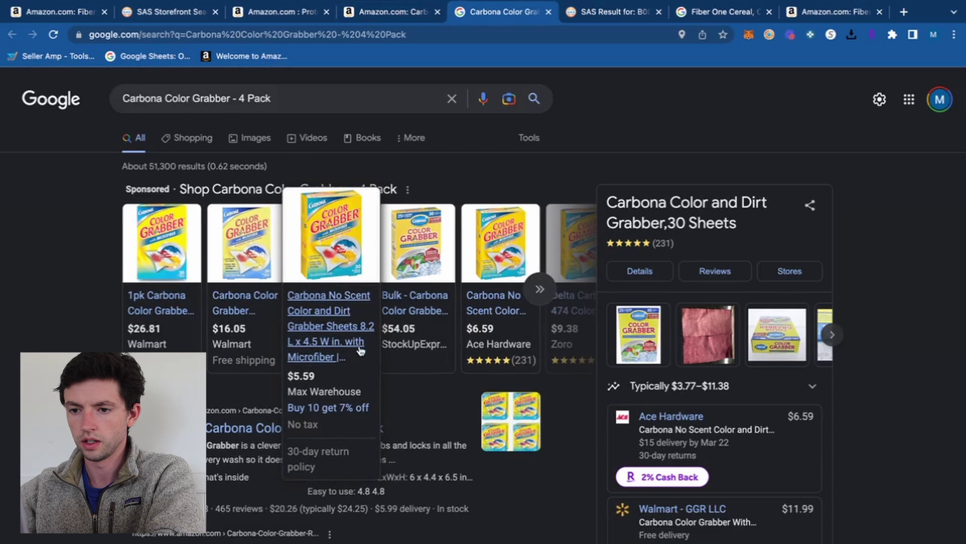
{"action": "left_click", "coordinate": [328, 343]}
Compare the Max Warehouse product page with the Carbona Color Grabber 4 Pack listing on Amazon
{"action": "left_click_drag", "start_coordinate": [525, 19], "coordinate": [379, 17]}
{"action": "left_click", "coordinate": [355, 15]}
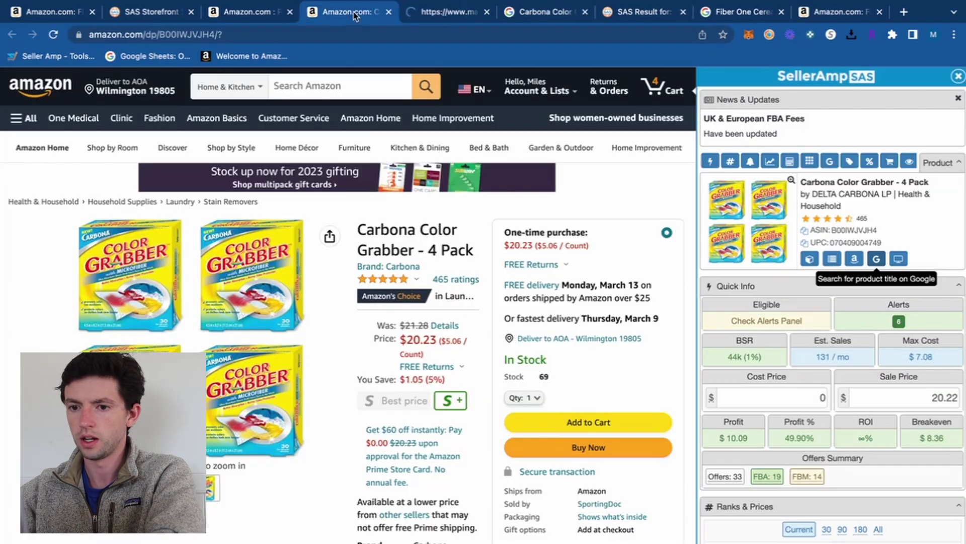
{"action": "left_click", "coordinate": [445, 12]}
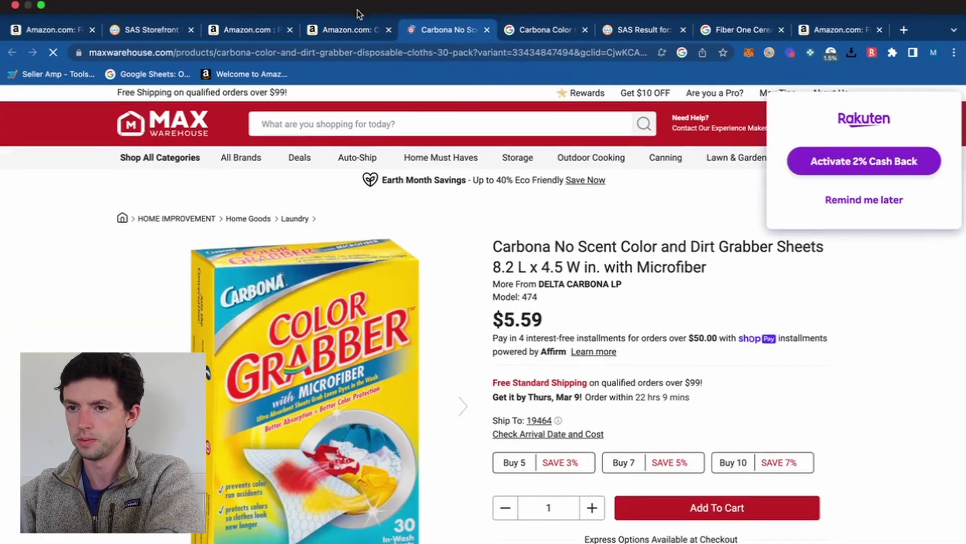
{"action": "left_click", "coordinate": [353, 30]}
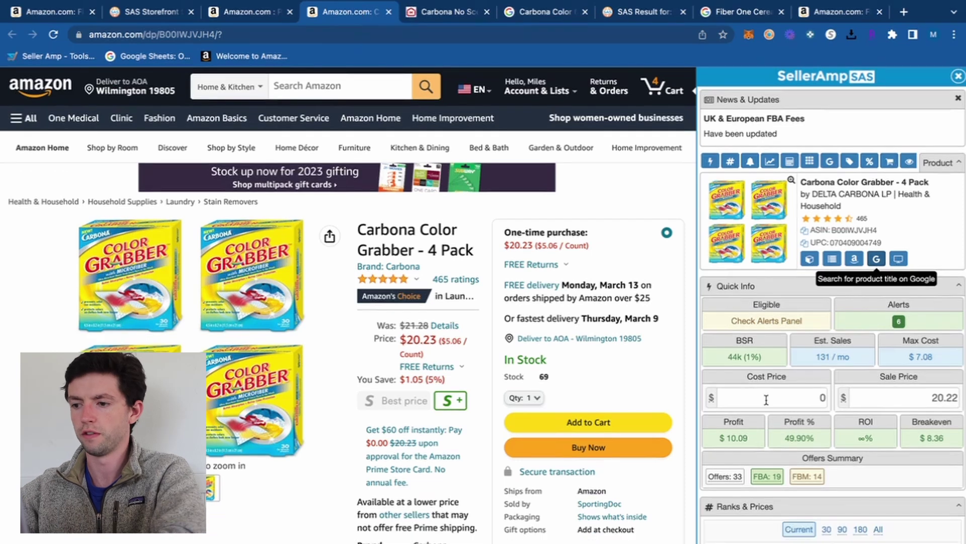
Enter a cost price of 20 for the Carbona Color Grabber in SellerAmp, and close its Amazon listing and the Max Warehouse page
{"action": "type", "text": "20"}
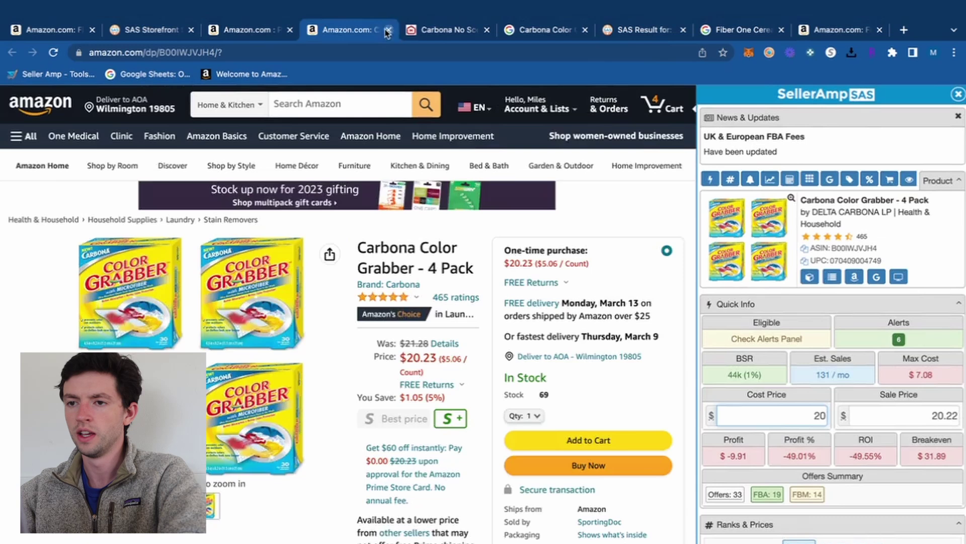
{"action": "left_click", "coordinate": [387, 30]}
{"action": "left_click", "coordinate": [291, 34]}
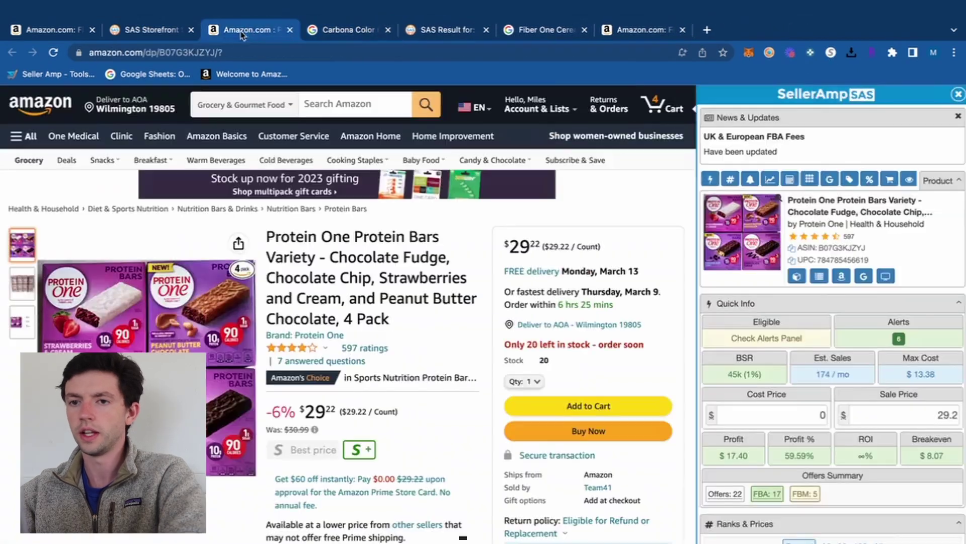
Find the Quaker Instant Oatmeal Lower Sugar Apples & Cinnamon (Pack of 4) in the SellerAmp storefront results and open its Amazon listing
{"action": "left_click", "coordinate": [166, 29]}
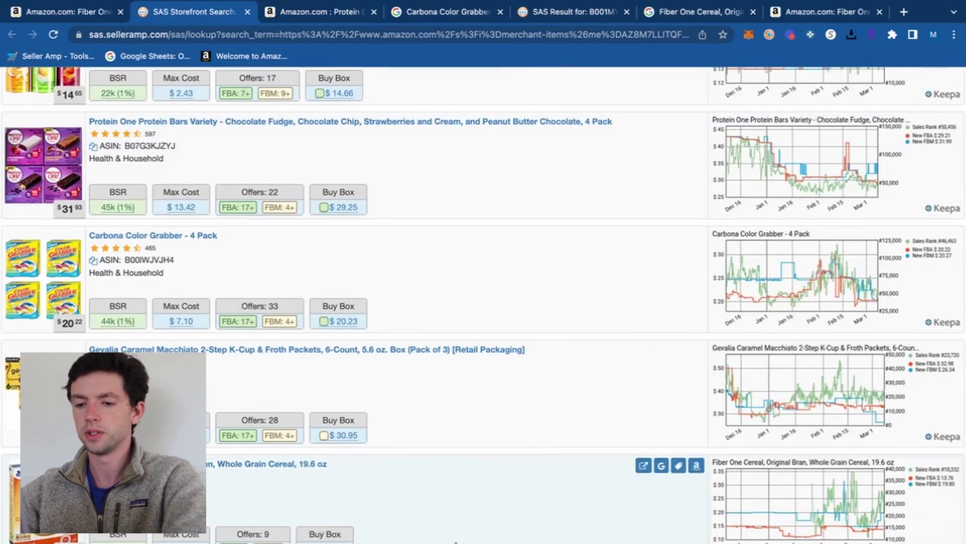
{"action": "scroll", "coordinate": [484, 302], "scroll_direction": "down", "scroll_amount": 10}
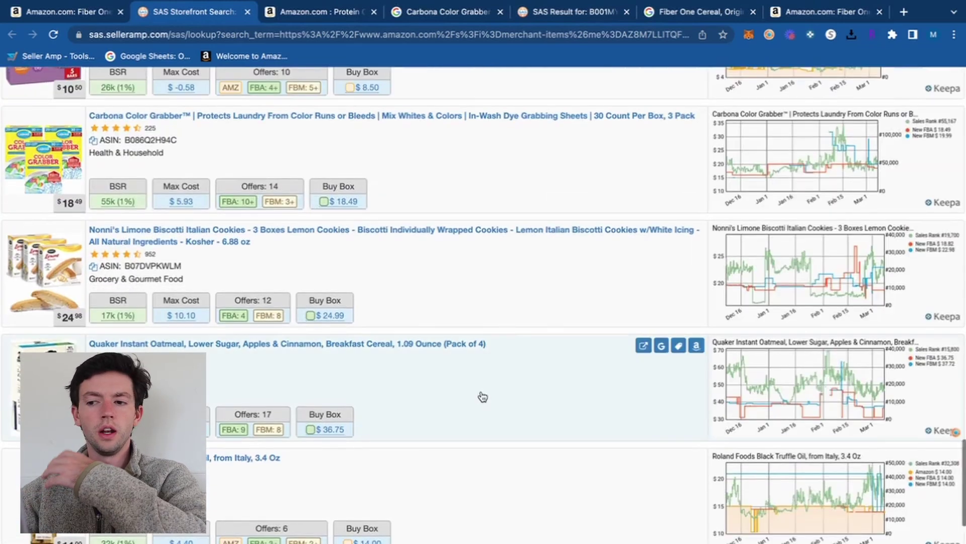
{"action": "scroll", "coordinate": [573, 316], "scroll_direction": "down", "scroll_amount": 1}
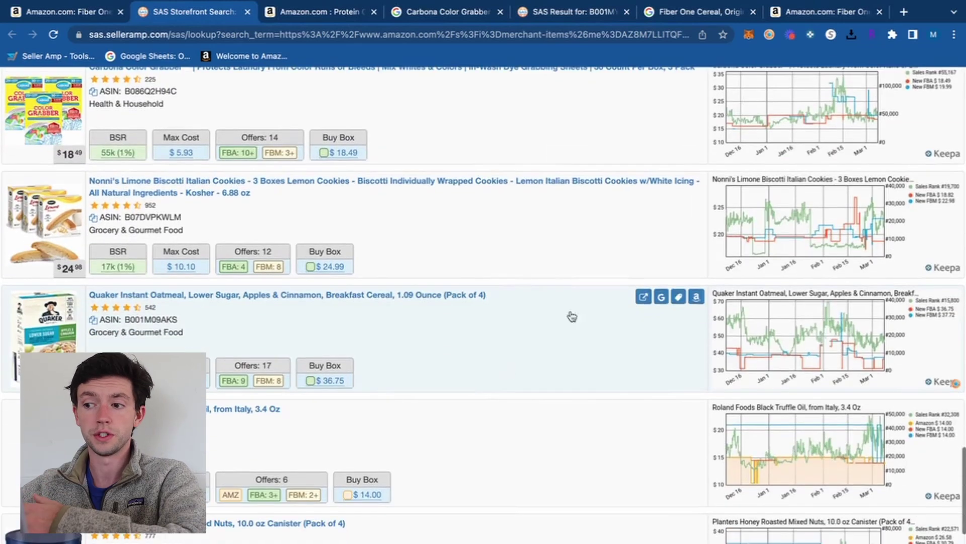
{"action": "left_click", "coordinate": [696, 296]}
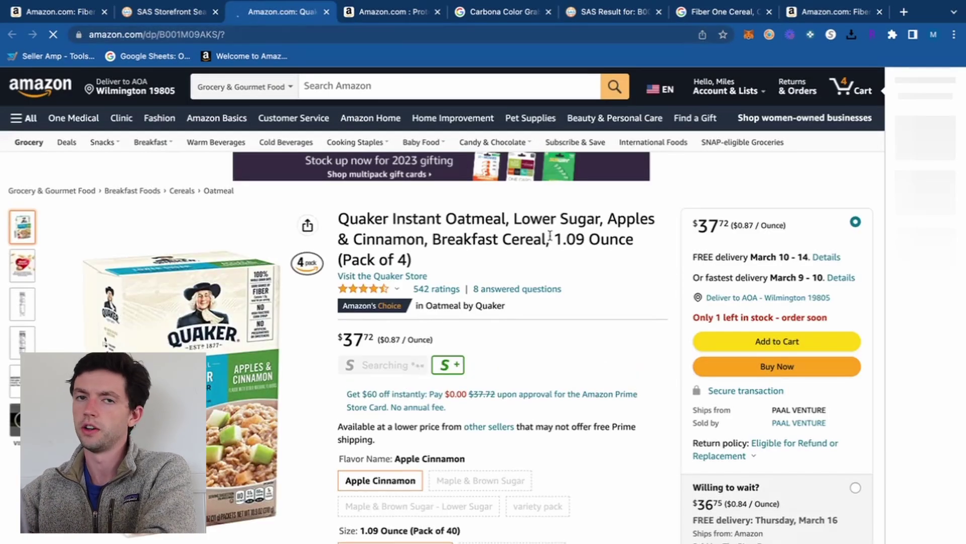
Look over the Quaker oatmeal's Amazon listing and search Google for it by product title
{"action": "scroll", "coordinate": [551, 239], "scroll_direction": "down", "scroll_amount": 5}
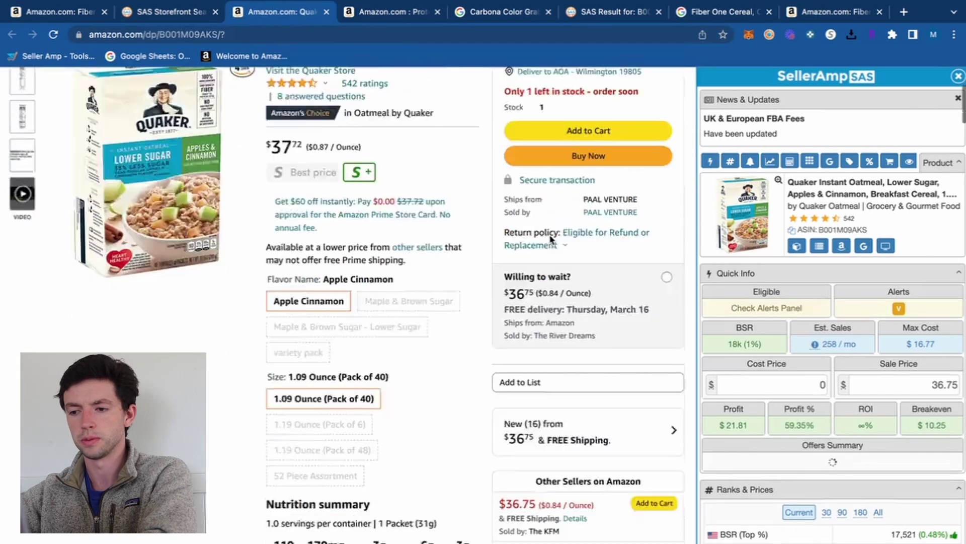
{"action": "scroll", "coordinate": [551, 239], "scroll_direction": "down", "scroll_amount": 10}
{"action": "scroll", "coordinate": [466, 312], "scroll_direction": "up", "scroll_amount": 15}
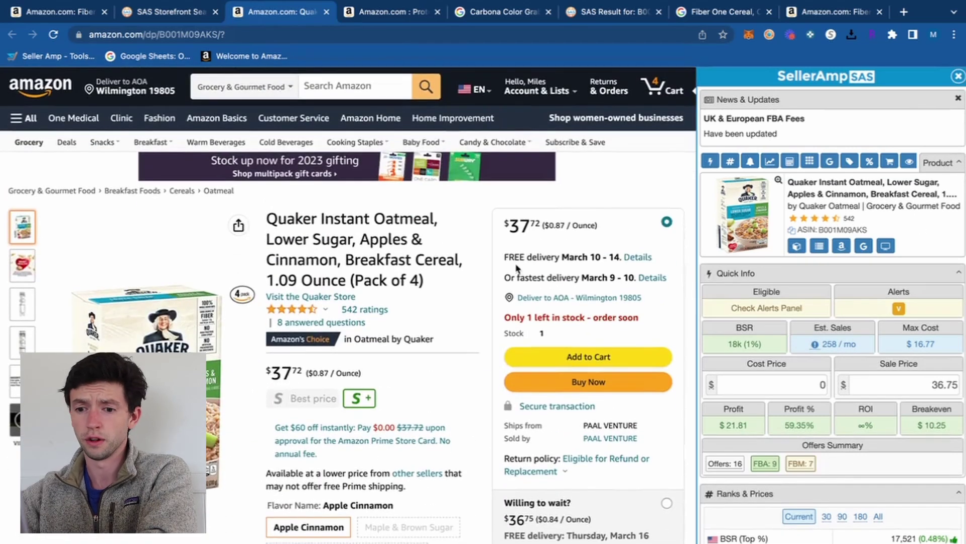
{"action": "left_click", "coordinate": [864, 246]}
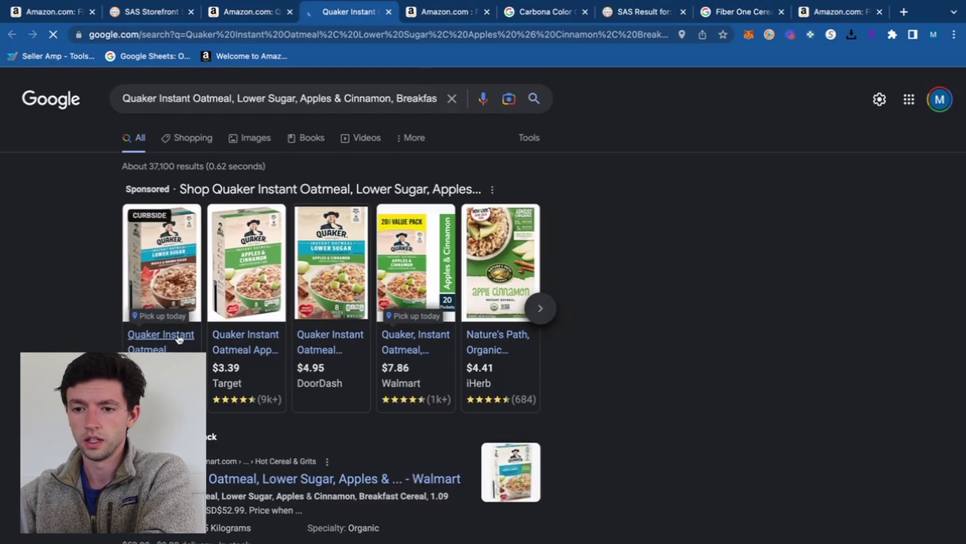
Browse the sponsored Google offers for the Quaker oatmeal and compare them with the Amazon listing
{"action": "left_click", "coordinate": [264, 14]}
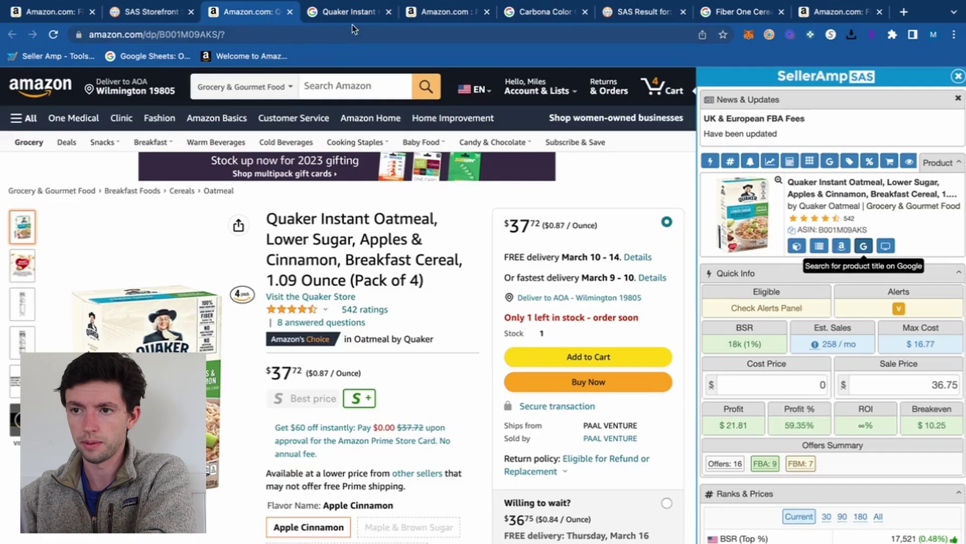
{"action": "left_click", "coordinate": [352, 15]}
{"action": "mouse_move", "coordinate": [508, 327]}
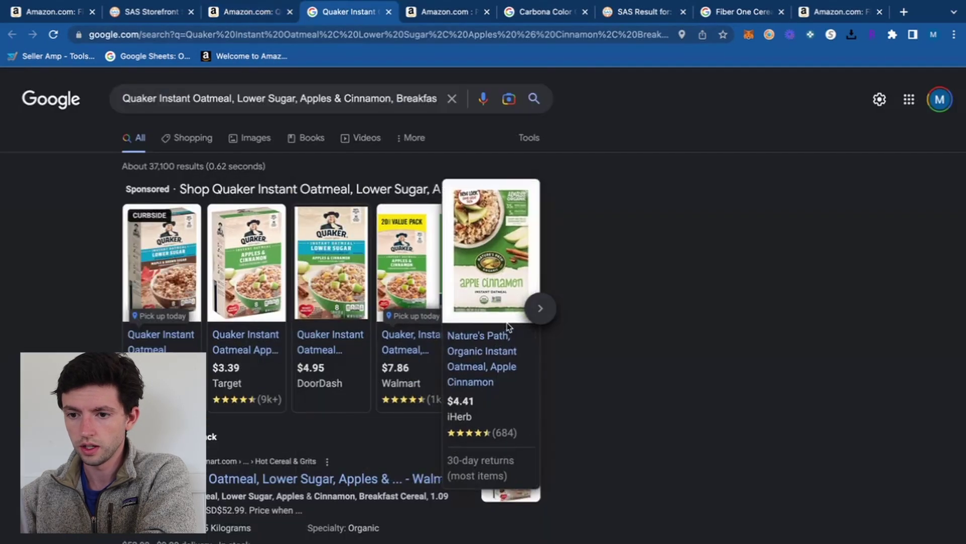
{"action": "left_click", "coordinate": [540, 308]}
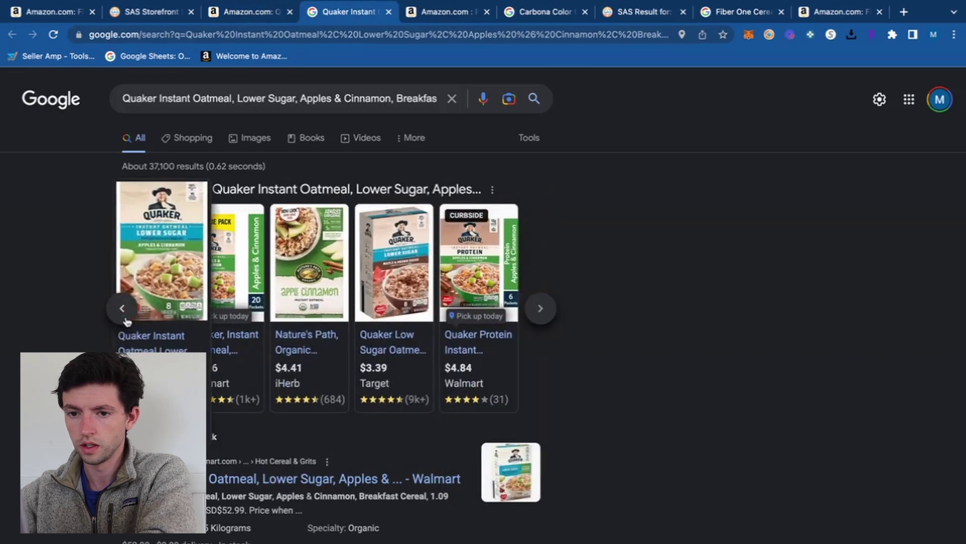
{"action": "left_click", "coordinate": [119, 309]}
Examine the Google Shopping results for the Quaker oatmeal against the pack shown on the Amazon listing
{"action": "left_click", "coordinate": [191, 139]}
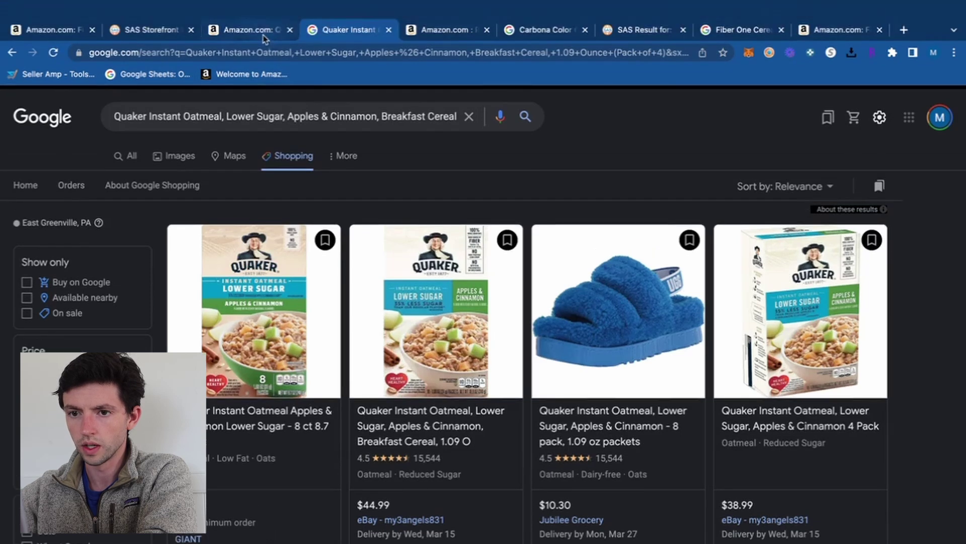
{"action": "left_click", "coordinate": [275, 12]}
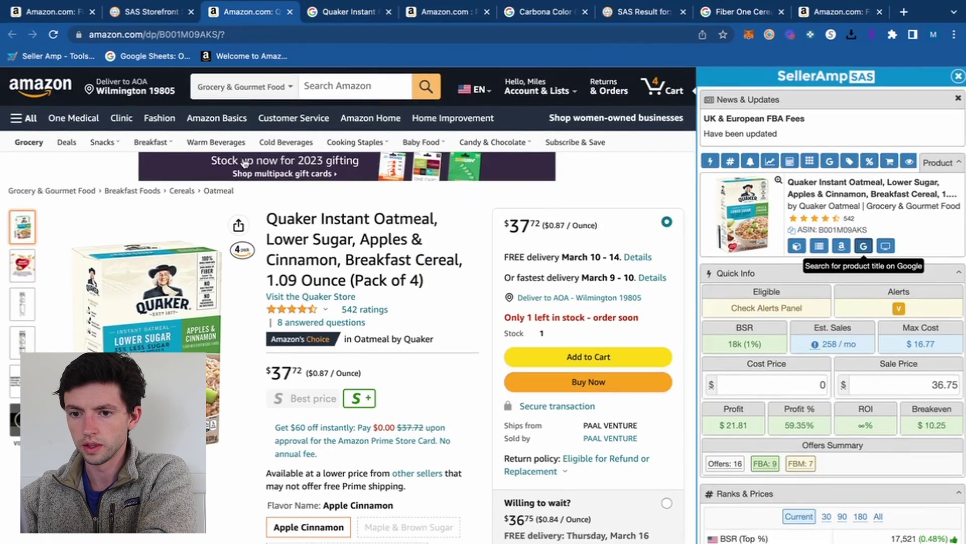
{"action": "left_click", "coordinate": [359, 19]}
{"action": "scroll", "coordinate": [436, 366], "scroll_direction": "down", "scroll_amount": 7}
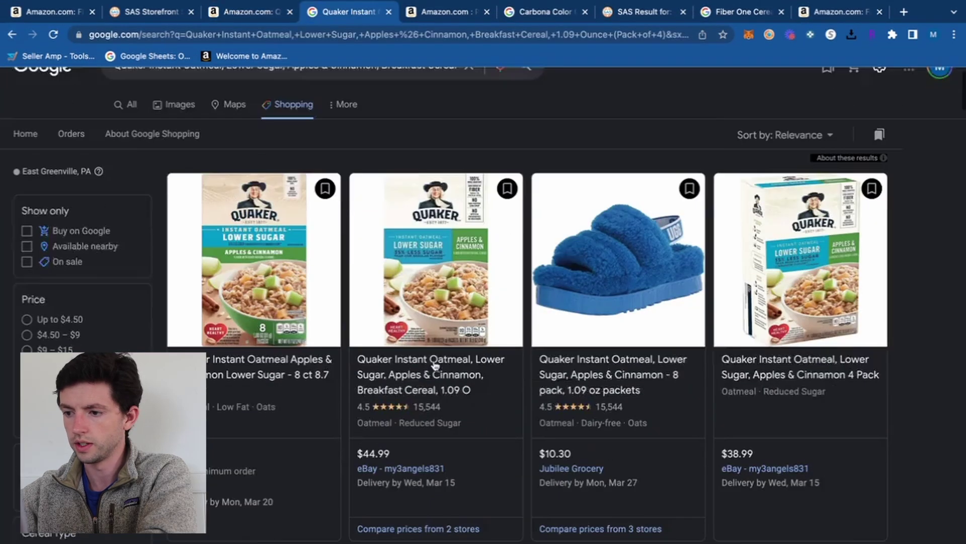
{"action": "scroll", "coordinate": [836, 361], "scroll_direction": "down", "scroll_amount": 1}
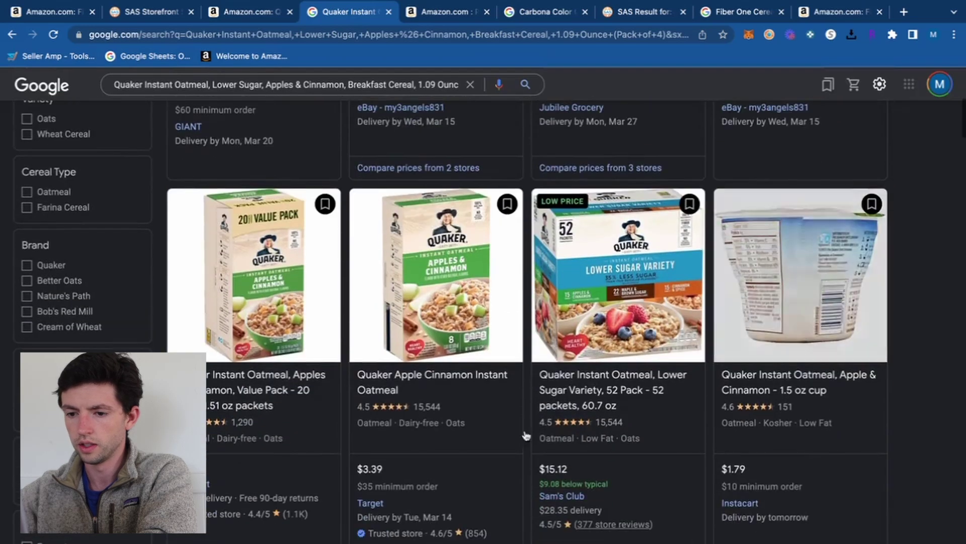
{"action": "scroll", "coordinate": [394, 366], "scroll_direction": "up", "scroll_amount": 8}
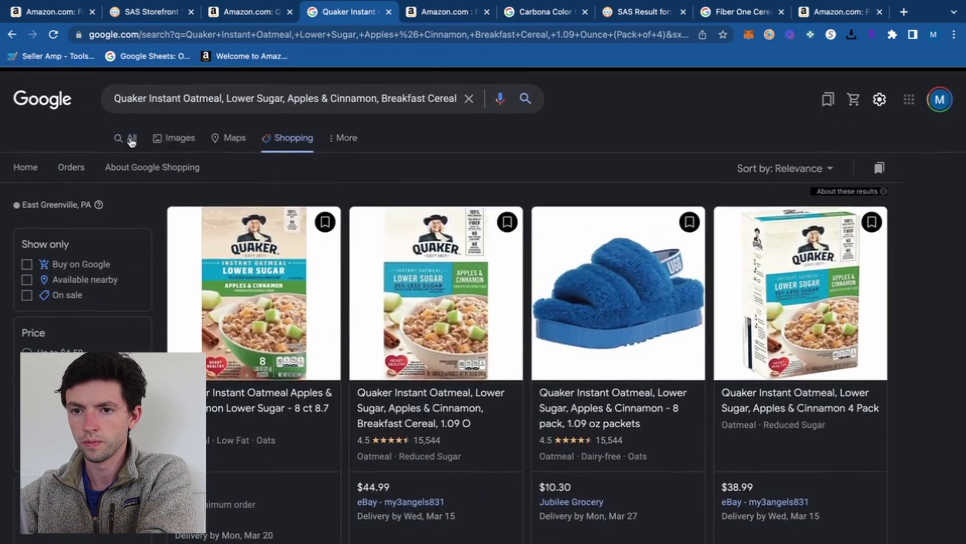
Open the DoorDash offer from the general Google results beside the Amazon listing and dismiss the delivery address prompt
{"action": "left_click", "coordinate": [123, 136]}
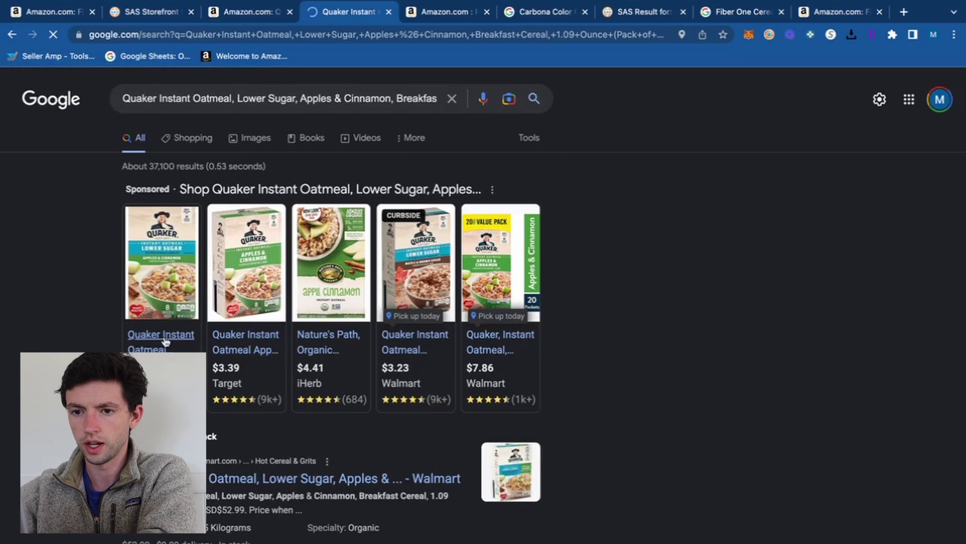
{"action": "left_click", "coordinate": [174, 349]}
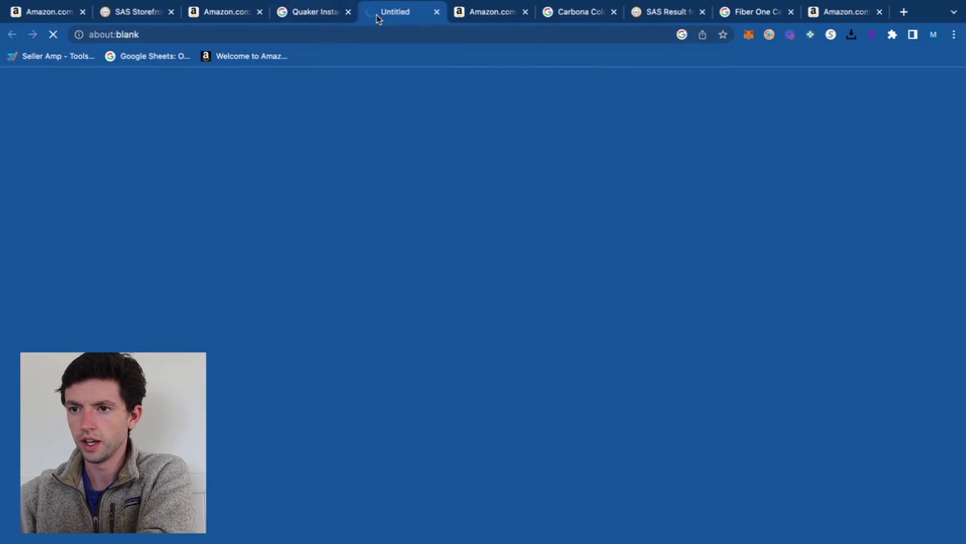
{"action": "left_click_drag", "start_coordinate": [379, 19], "coordinate": [312, 20]}
{"action": "left_click", "coordinate": [227, 14]}
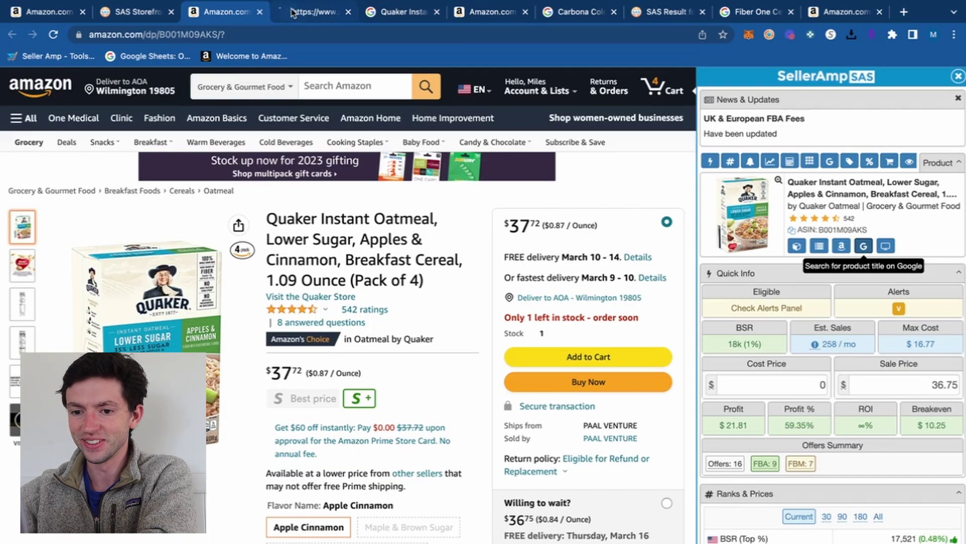
{"action": "left_click", "coordinate": [293, 12]}
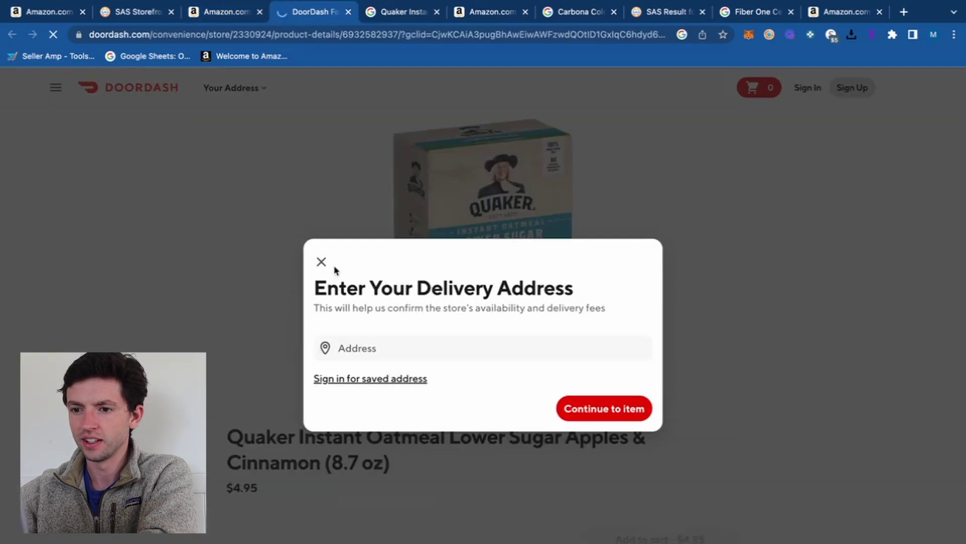
{"action": "left_click", "coordinate": [322, 261]}
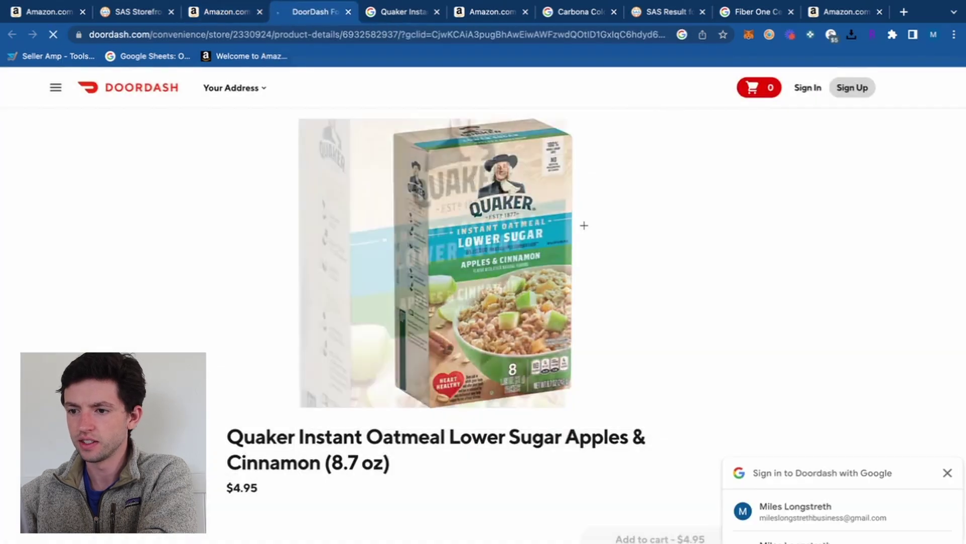
Compare the DoorDash oatmeal box and price with the Amazon listing, and close the DoorDash page to return to the Google results
{"action": "left_click", "coordinate": [225, 17]}
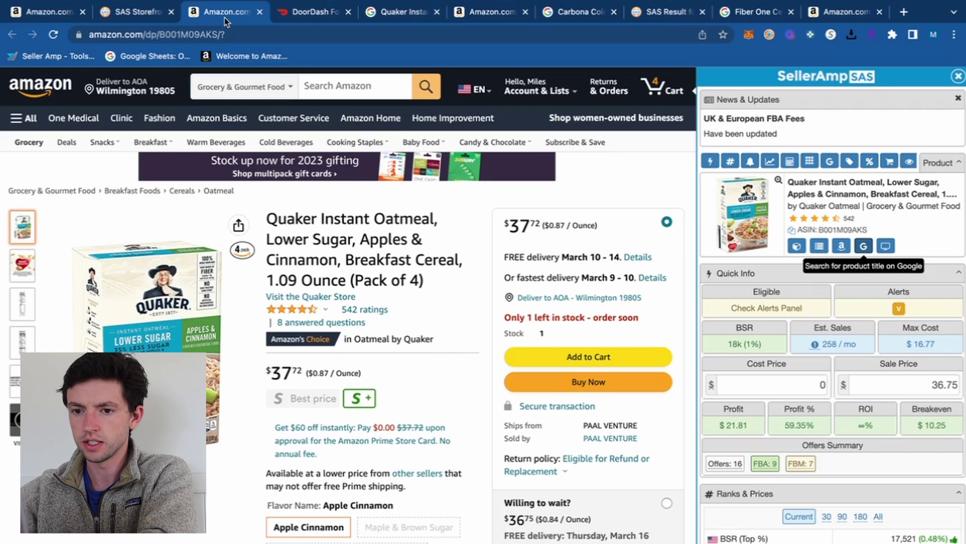
{"action": "mouse_move", "coordinate": [25, 313]}
{"action": "left_click", "coordinate": [317, 12]}
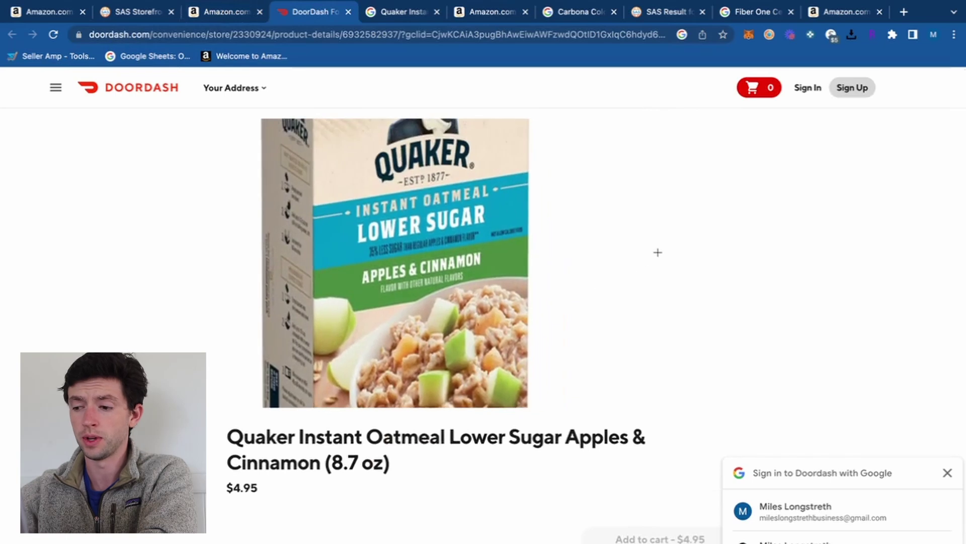
{"action": "left_click", "coordinate": [948, 473]}
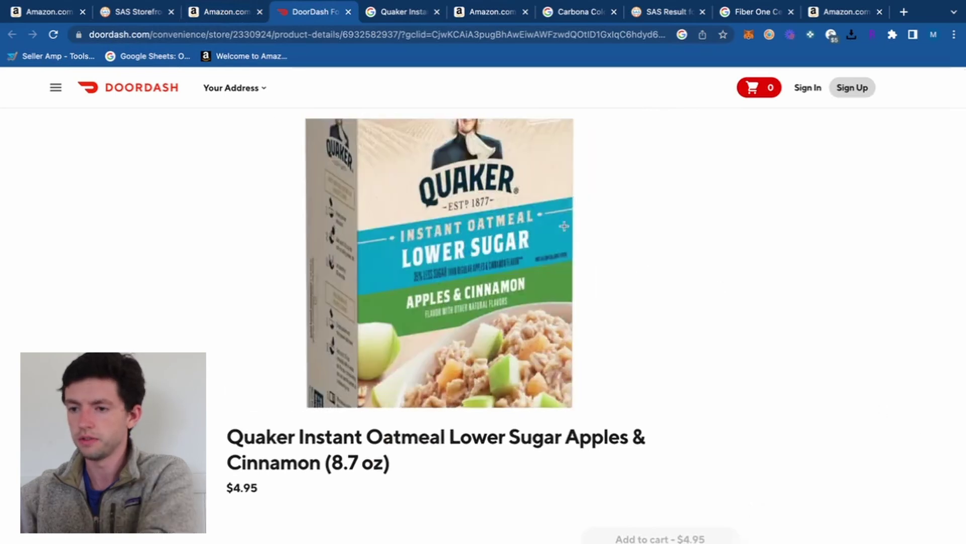
{"action": "left_click", "coordinate": [227, 12]}
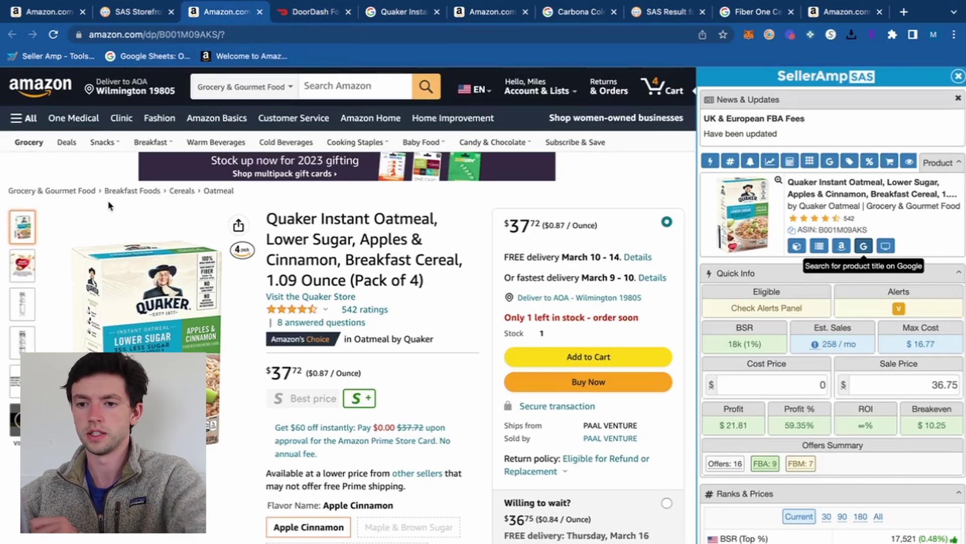
{"action": "left_click", "coordinate": [332, 15]}
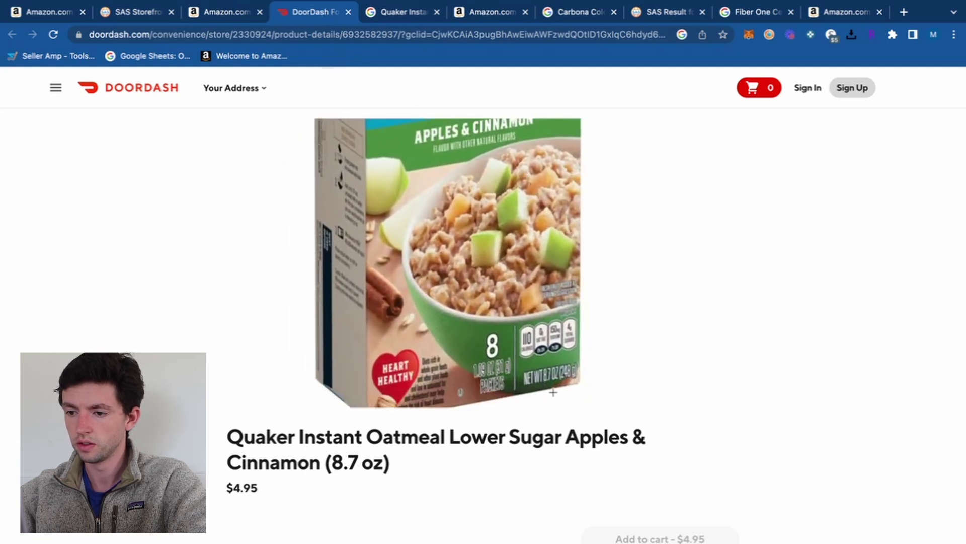
{"action": "key", "text": "ctrl+shift+Tab"}
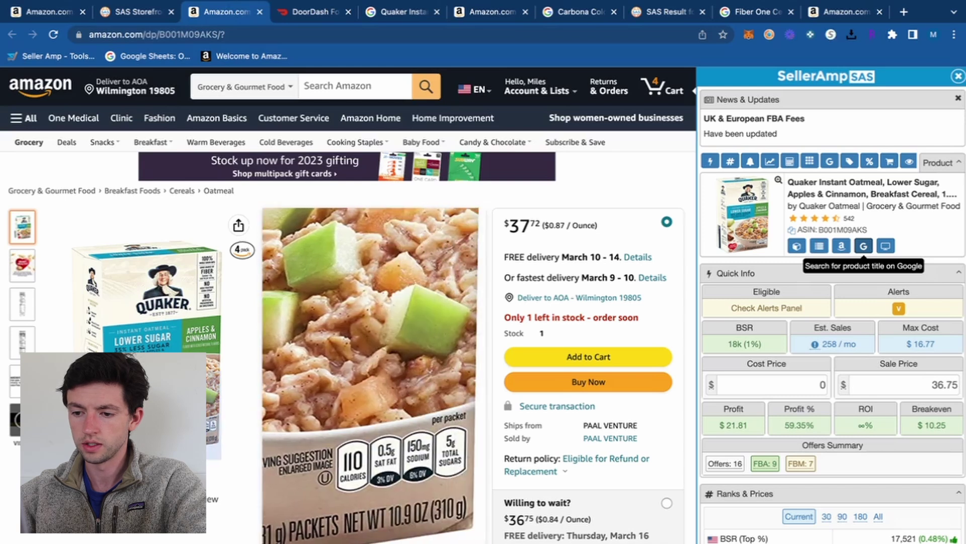
{"action": "left_click", "coordinate": [347, 20]}
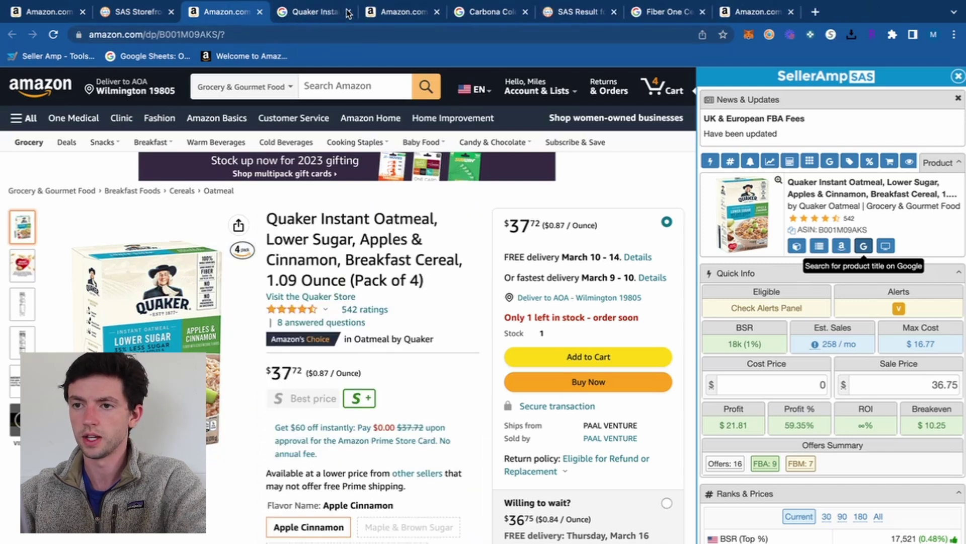
{"action": "left_click", "coordinate": [347, 16]}
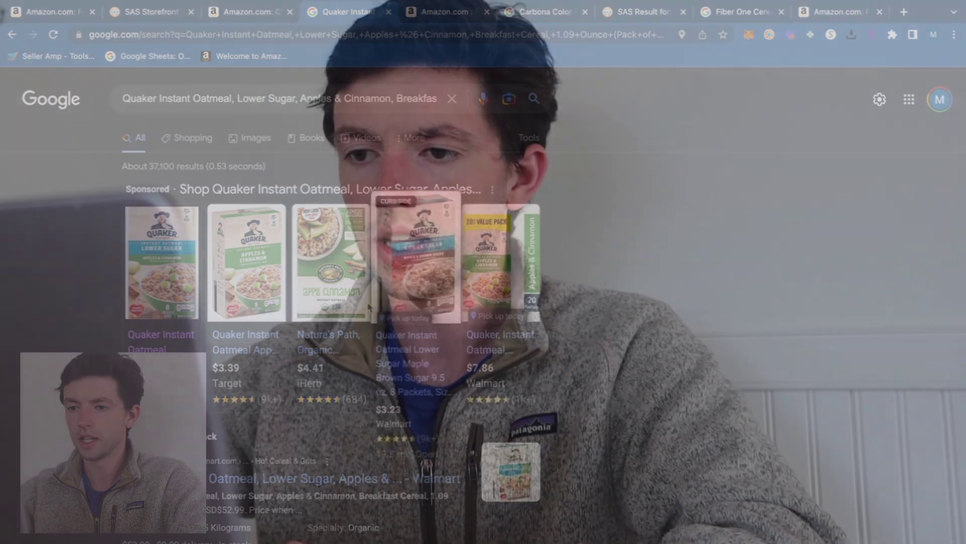